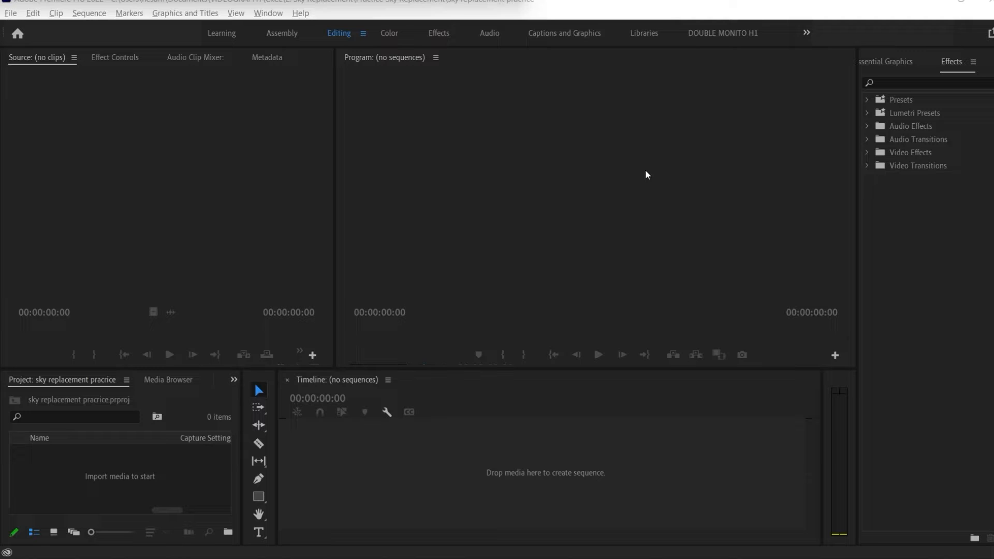
Import ivz_2_877_tl.mov, the nature-2022-10-28 clip and Pexels Videos 1906135.mp4, and preview the sky and mountain clips.
key(alt+Tab)
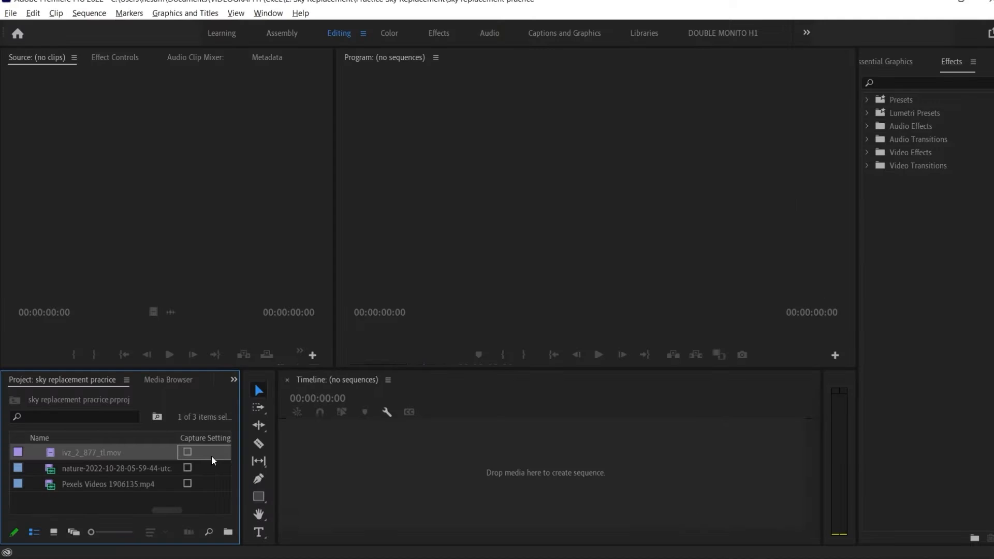
double_click(216, 452)
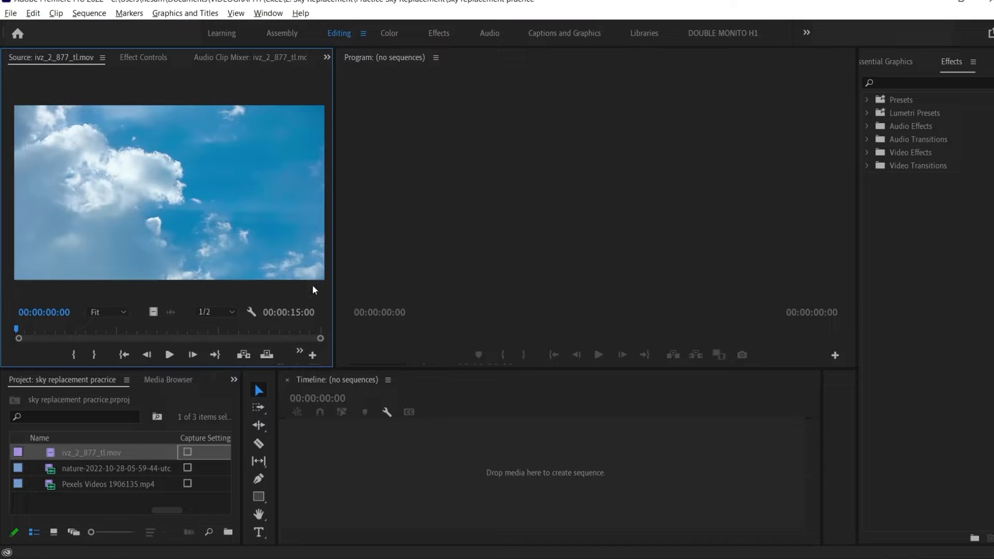
double_click(215, 468)
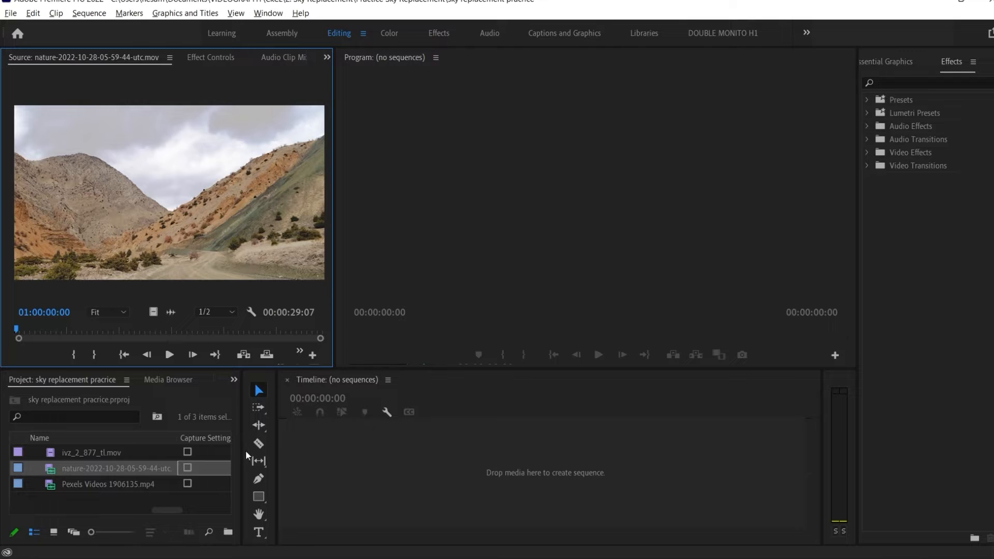
Create a sequence from the video of the sky clip ivz_2_877_tl.mov.
double_click(215, 450)
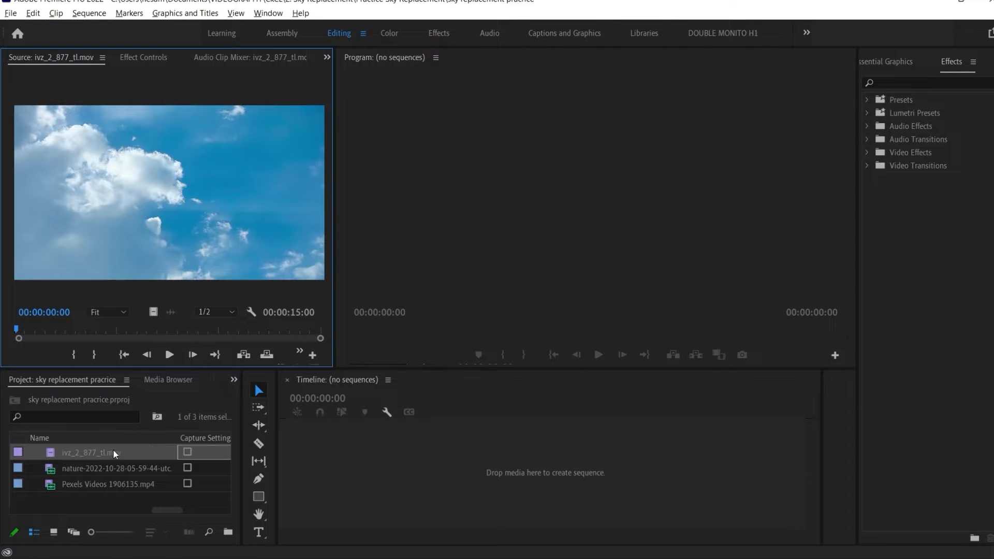
drag(154, 312, 371, 493)
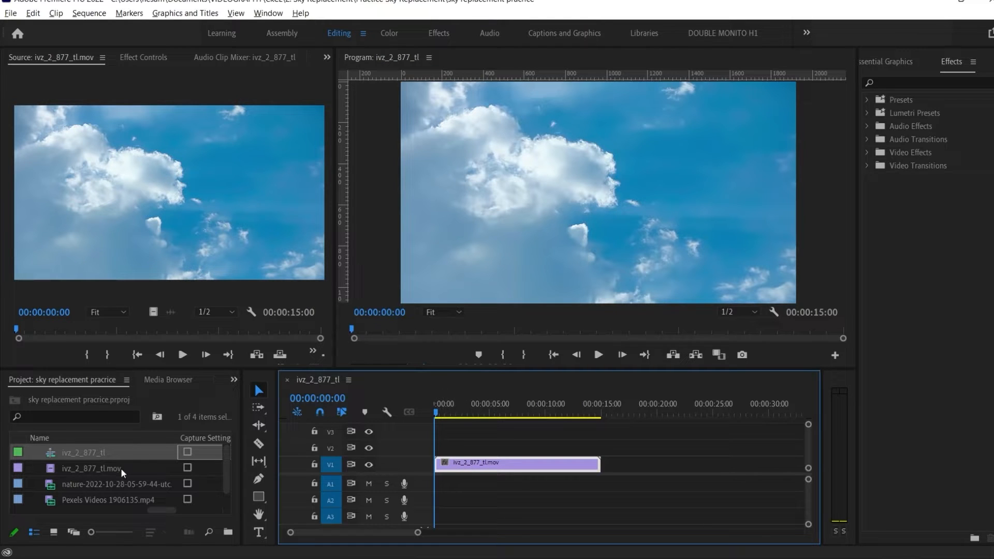
Place only the video of the nature-2022-10-28 mountain clip on track V2, above the sky clip at the sequence start.
click(145, 485)
double_click(203, 487)
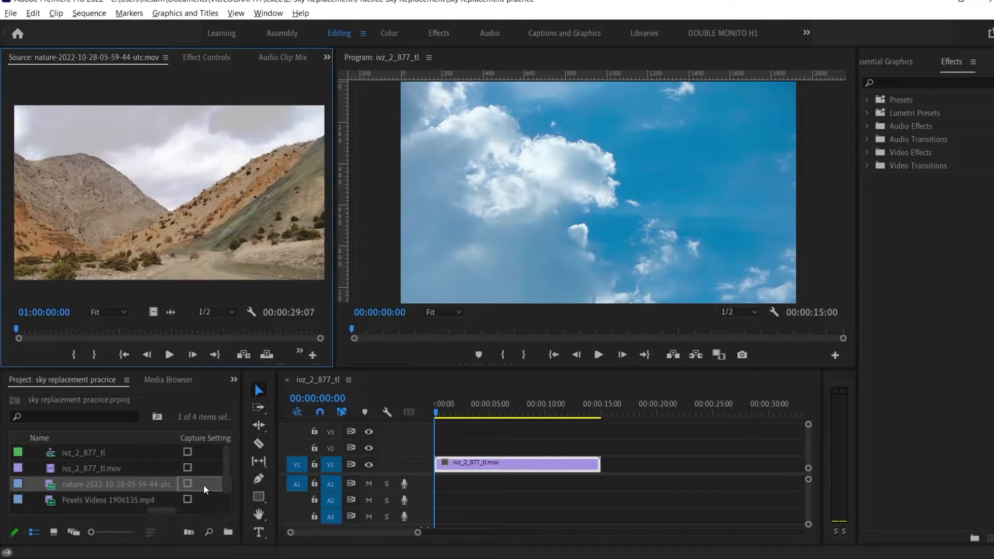
drag(153, 311, 434, 448)
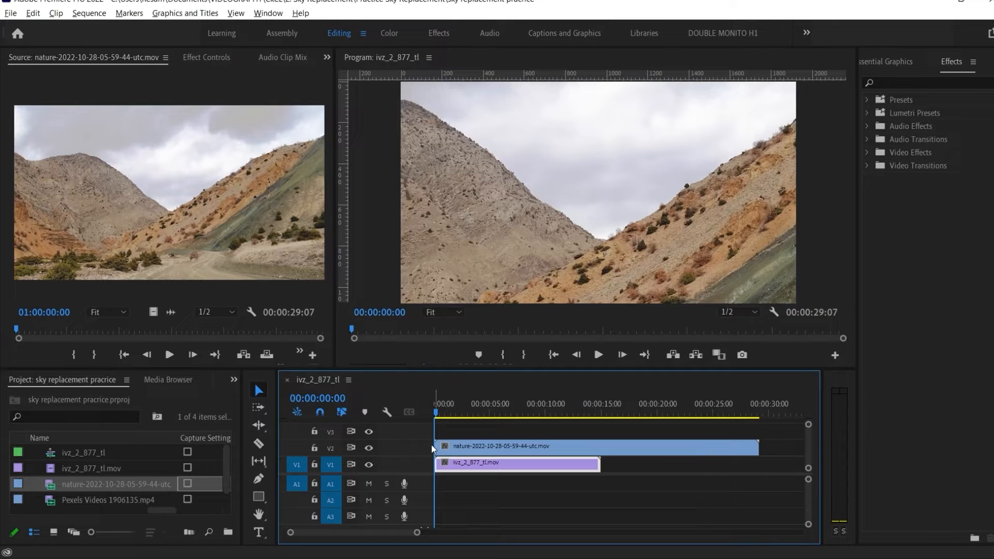
Cut the mountain clip on V2 at the end of the sky clip and delete the excess part.
key(c)
click(602, 451)
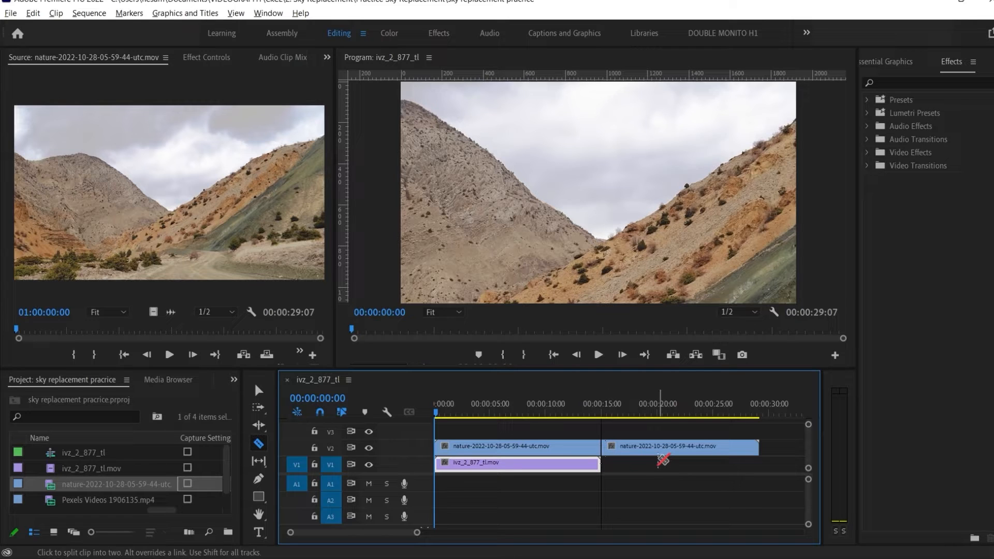
key(v)
click(648, 453)
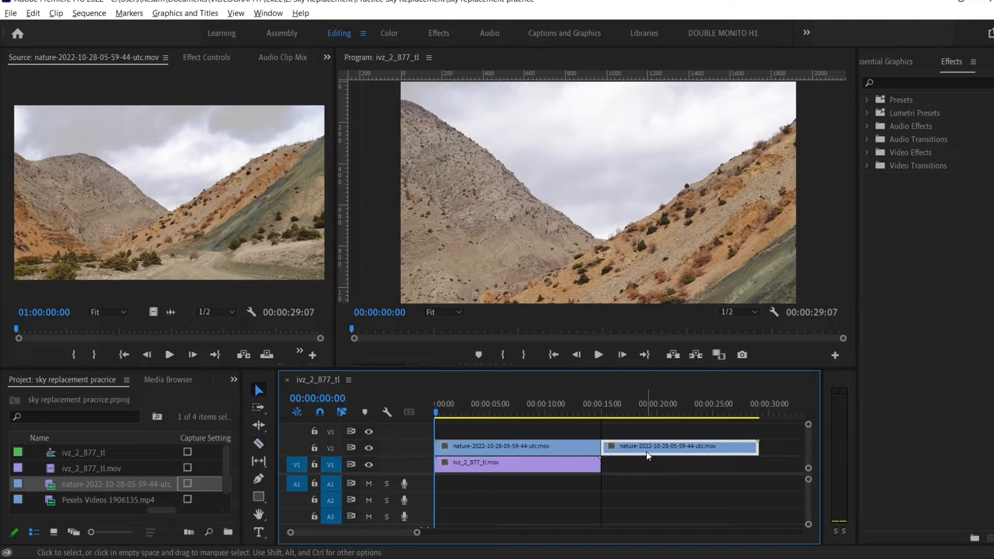
key(Delete)
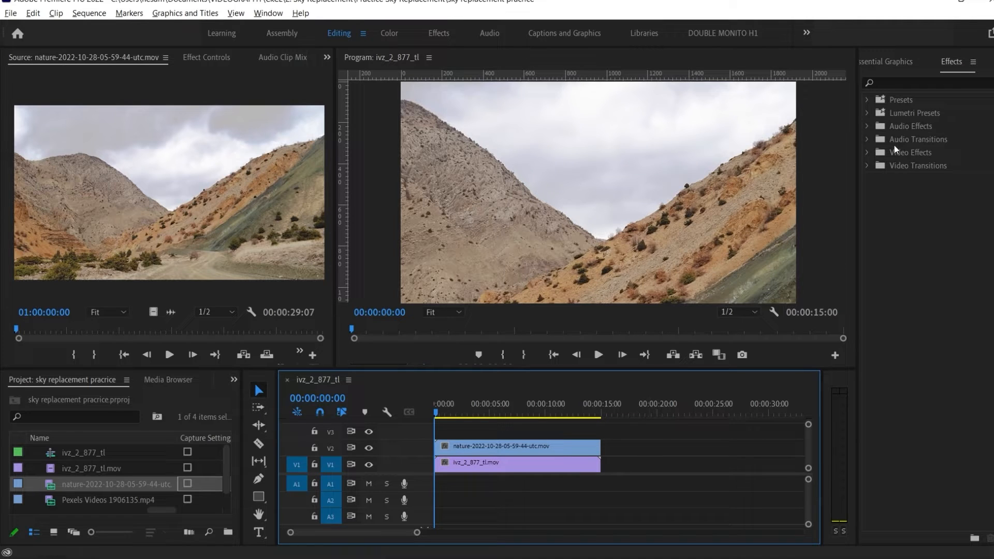
Search the effects for "KEY" and apply the Color Key effect to the mountain clip on V2.
click(886, 81)
text(KEY)
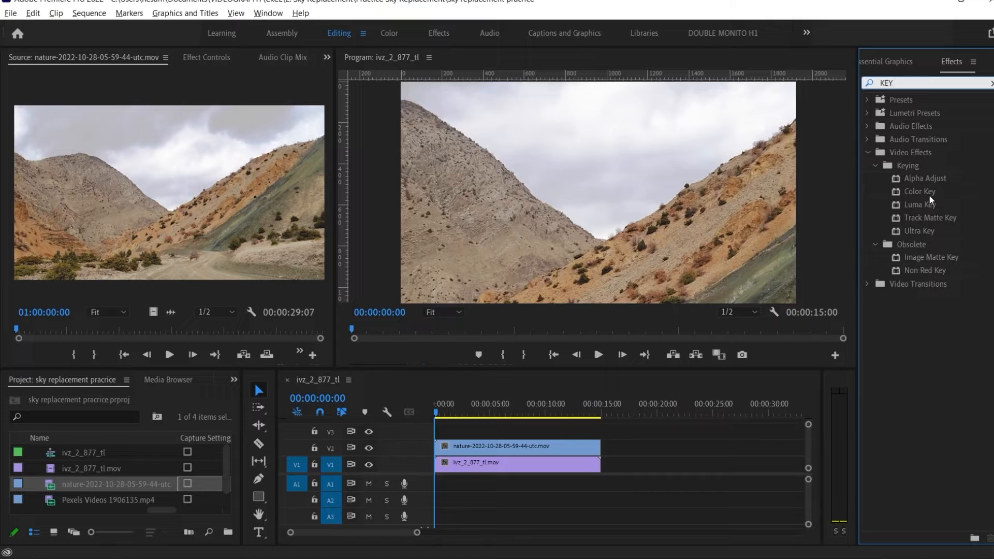
drag(930, 193, 477, 449)
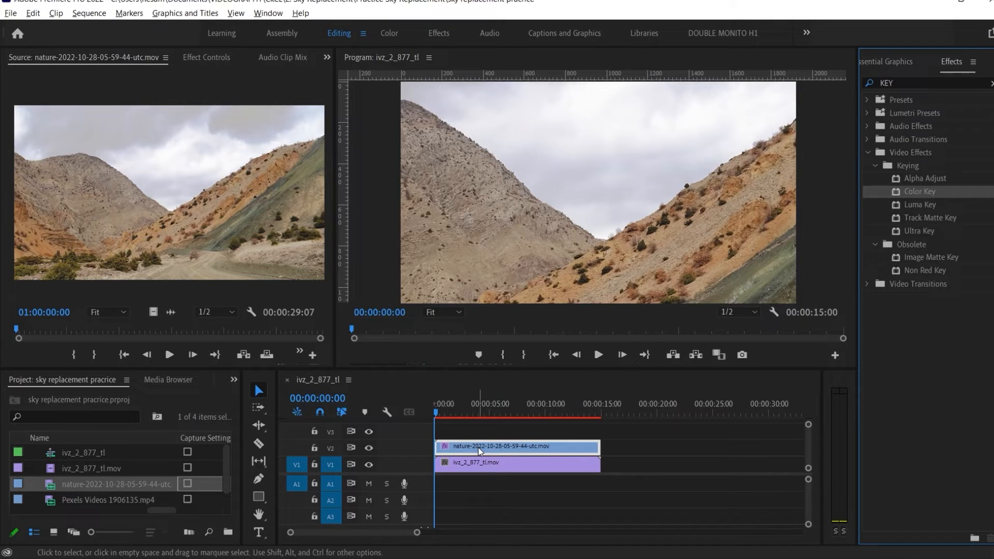
Sample the Color Key effect's key color from the bright cloudy sky in the mountain clip.
click(222, 59)
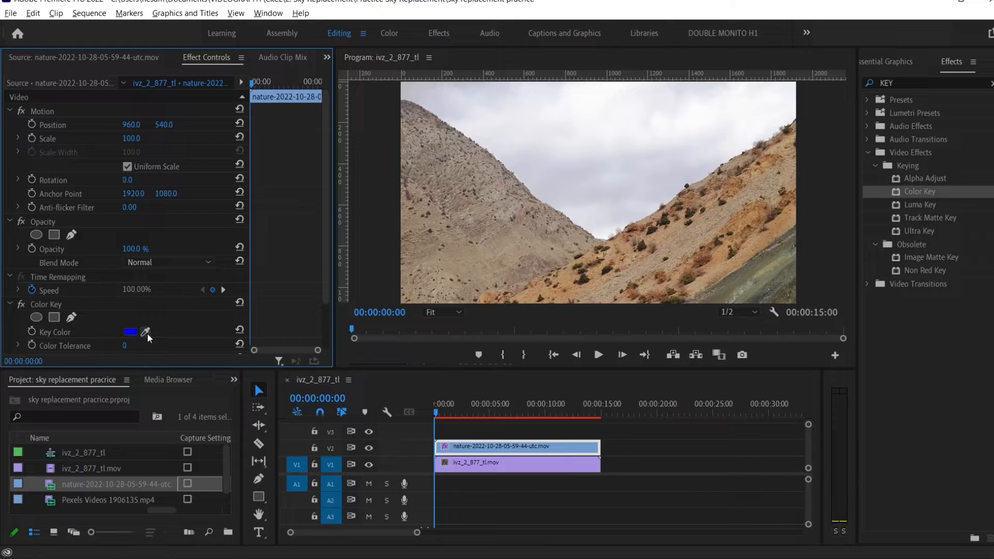
drag(146, 332, 608, 131)
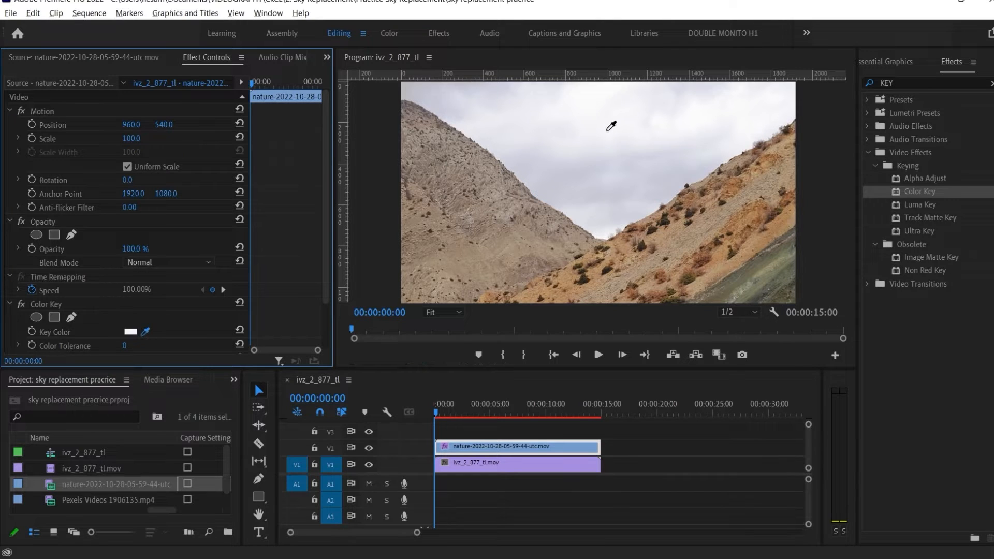
drag(607, 131, 608, 132)
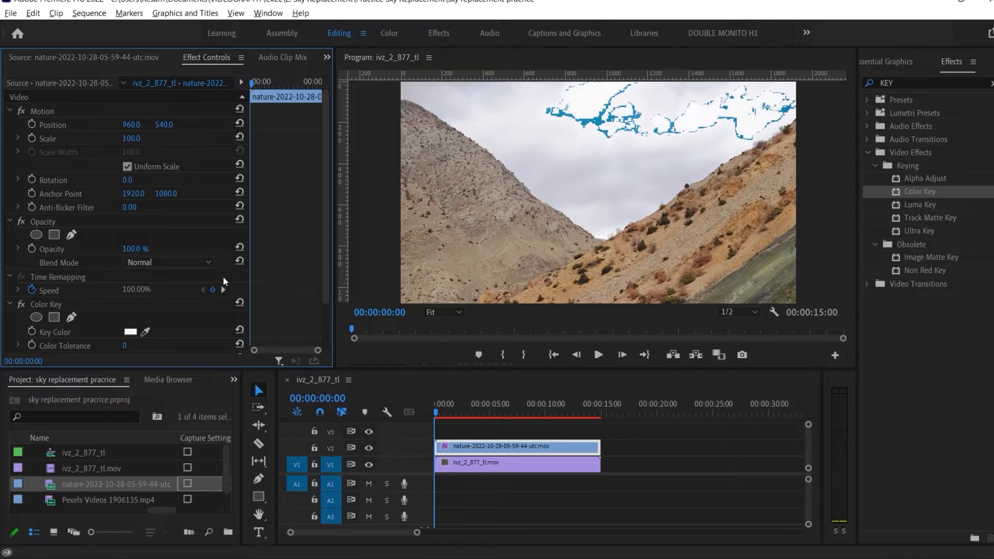
Set the mountain clip's Color Key tolerance to 113 and adjust its Edge Thin value.
drag(130, 347, 188, 347)
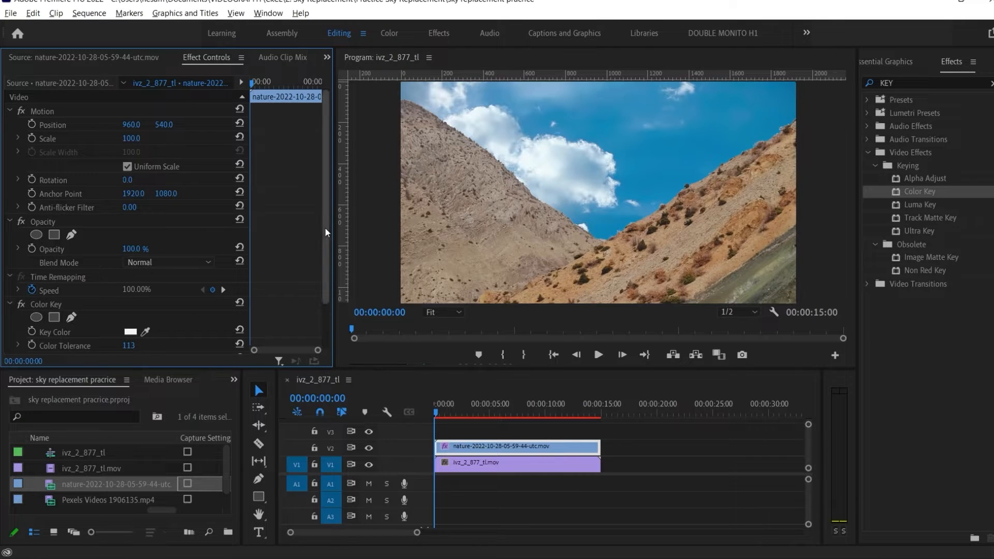
scroll(325, 229, down, 2)
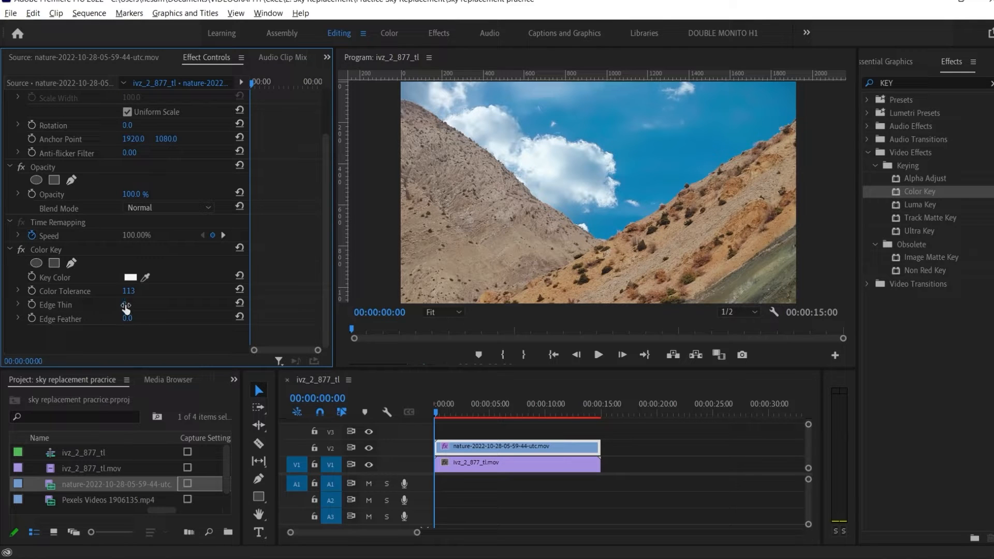
drag(125, 305, 135, 319)
Color-correct the mountain clip in the Color workspace with Temperature -64.6, Exposure 0.6 and slightly raised Contrast, viewing the frame at 00:00:03:21.
click(389, 32)
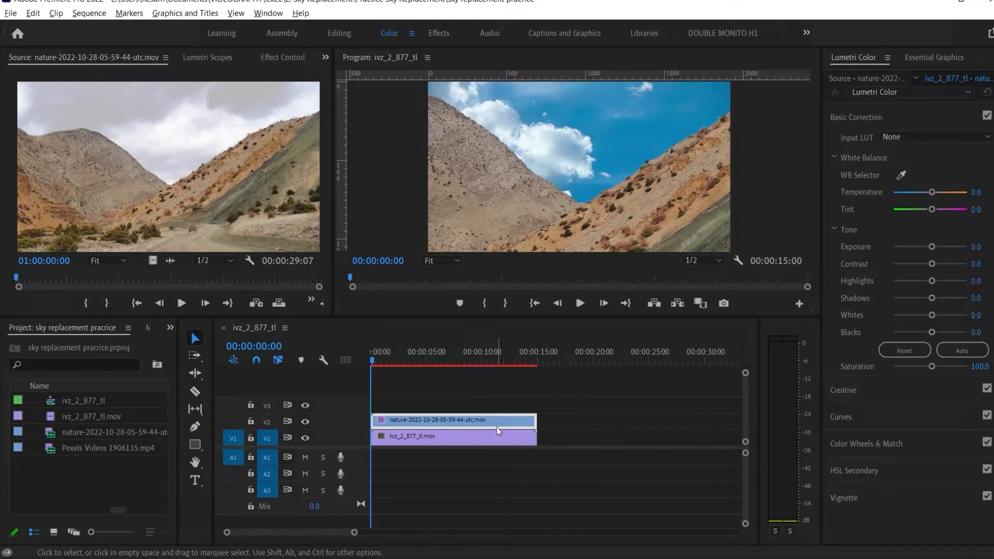
drag(374, 360, 414, 372)
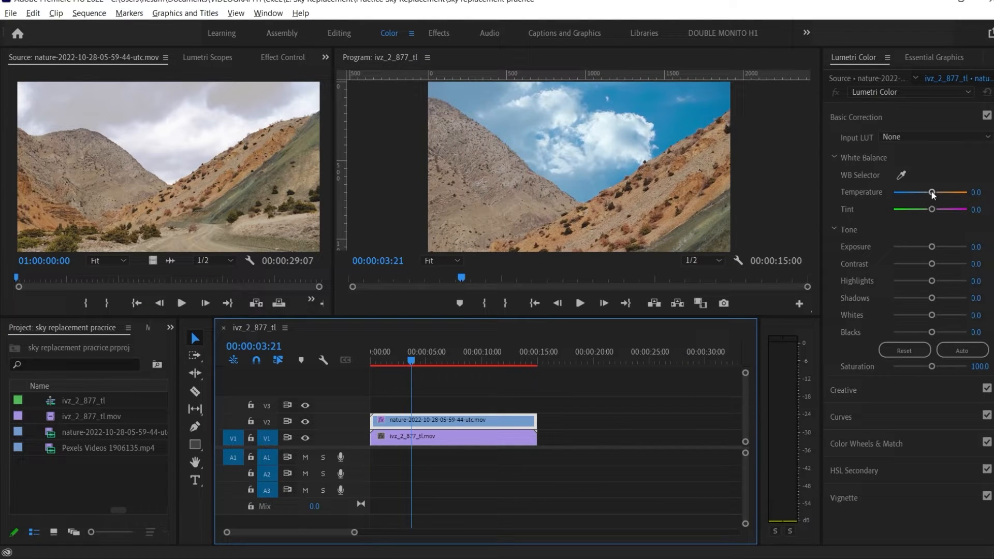
drag(932, 193, 906, 194)
drag(932, 246, 935, 244)
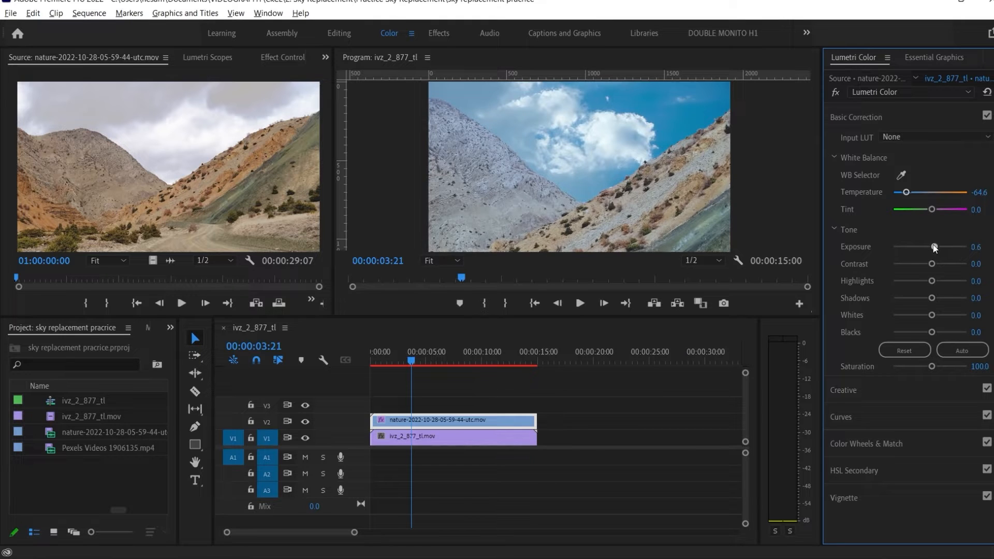
drag(932, 265, 936, 264)
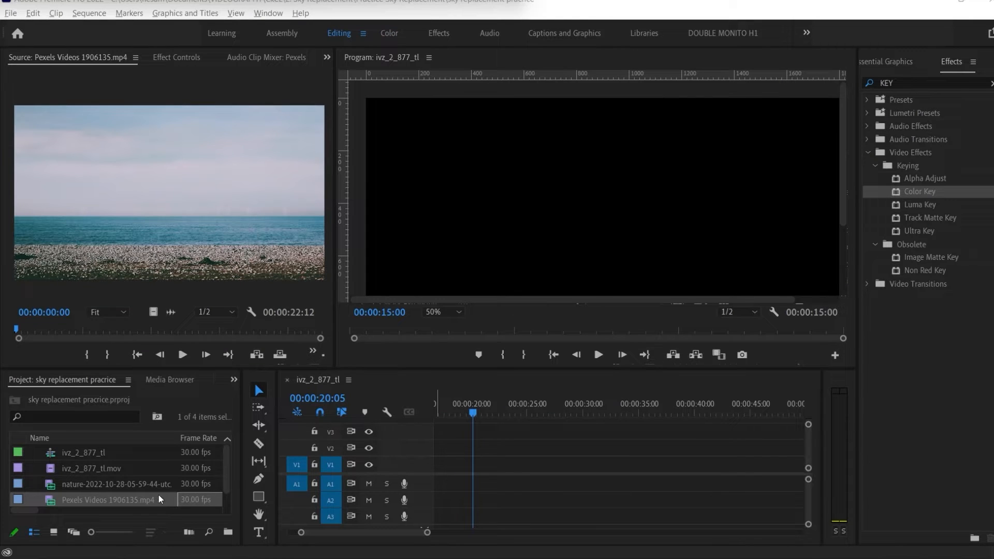
Place the video of Pexels Videos 1906135.mp4 on V2 at 00:00:20:05, with the ivz_2_877_tl.mov sky clip beneath it on V1.
drag(153, 312, 474, 454)
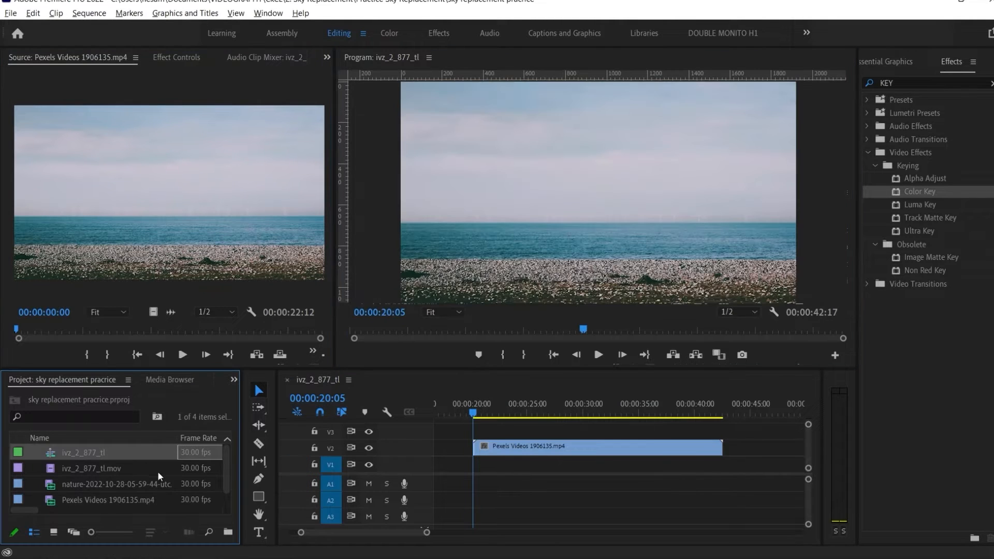
click(192, 471)
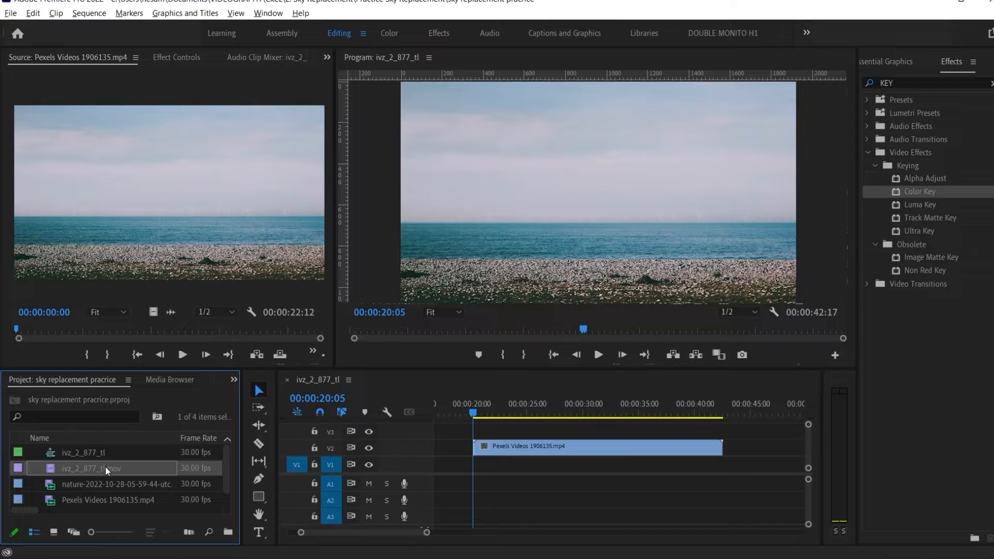
double_click(198, 465)
drag(153, 313, 625, 458)
Cut the Pexels beach clip at the end of the sky clip beneath it and remove the excess part.
key(c)
click(641, 449)
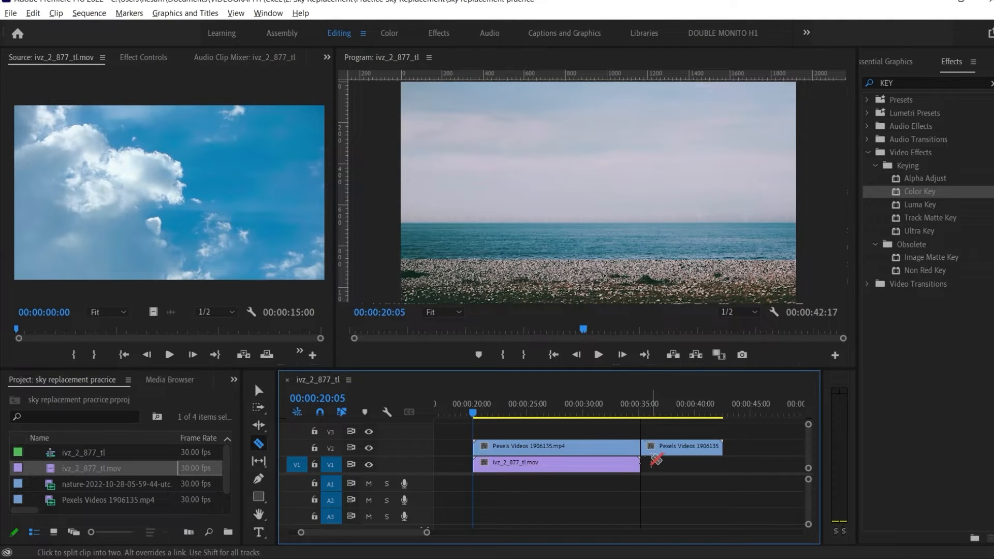
key(v)
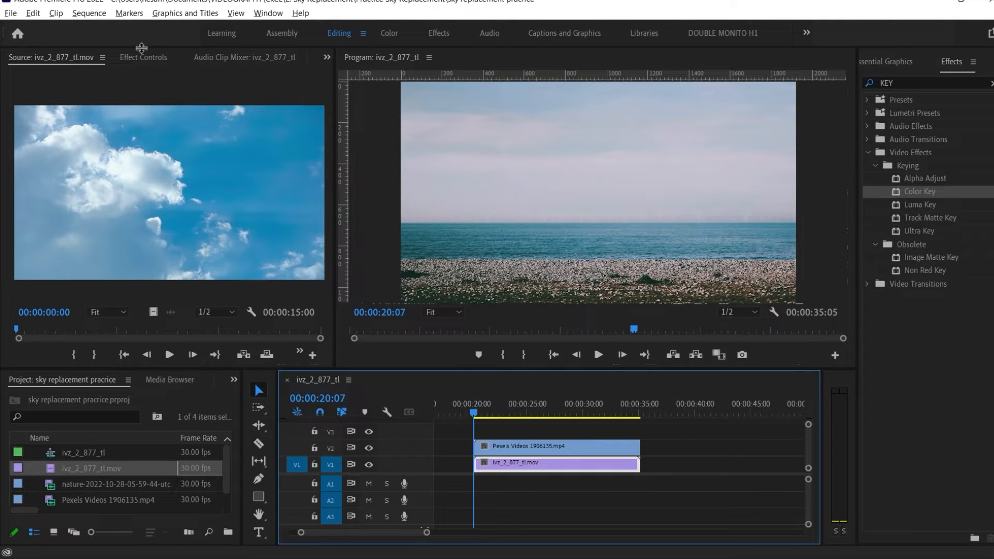
Draw a closed free-form opacity mask on the Pexels beach clip, following the horizon and enclosing the whole sky beyond the frame edges.
click(144, 57)
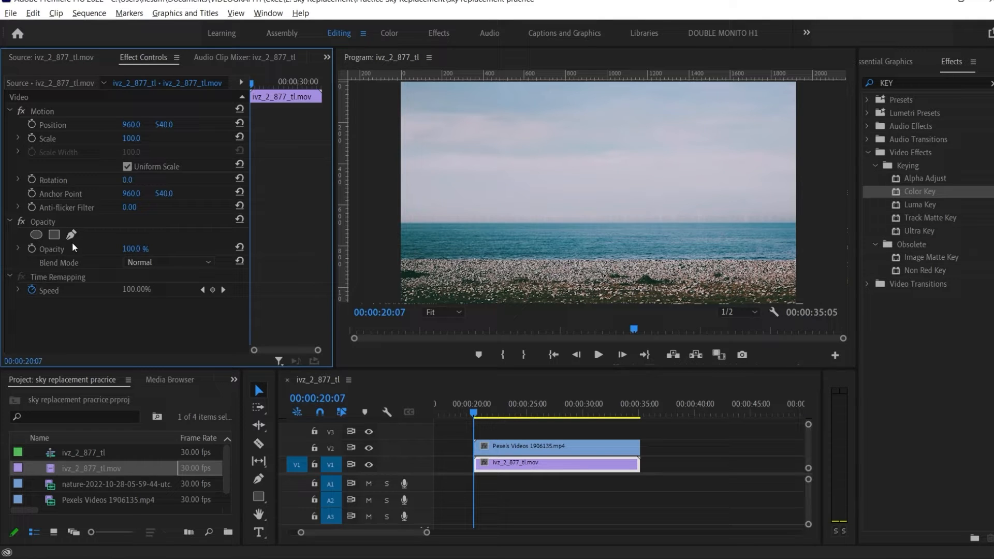
click(604, 452)
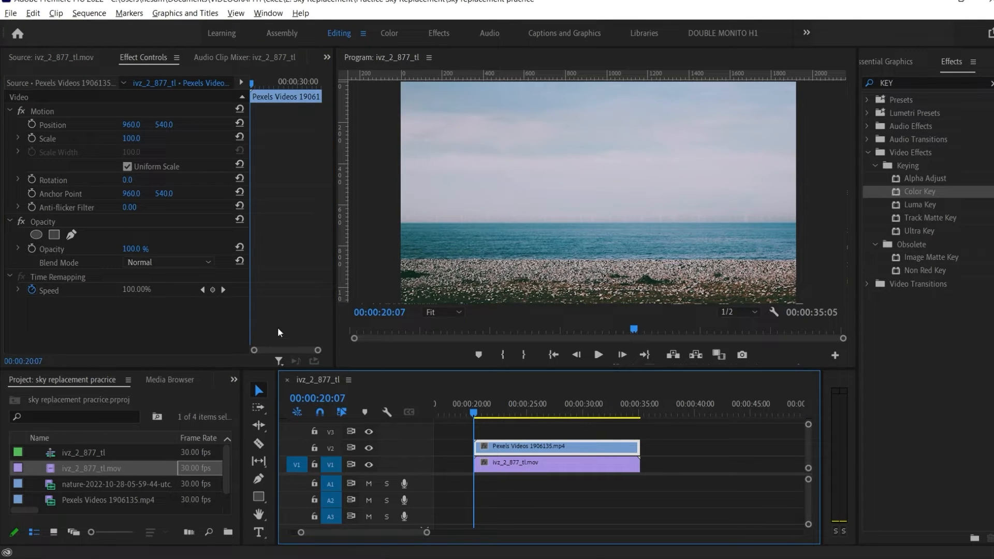
click(72, 236)
click(397, 226)
click(800, 221)
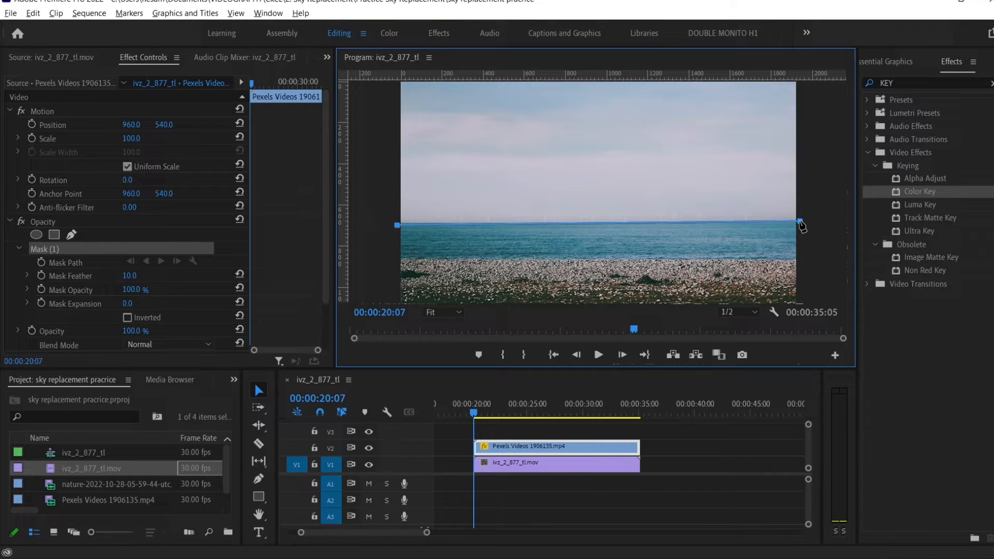
click(808, 121)
click(806, 93)
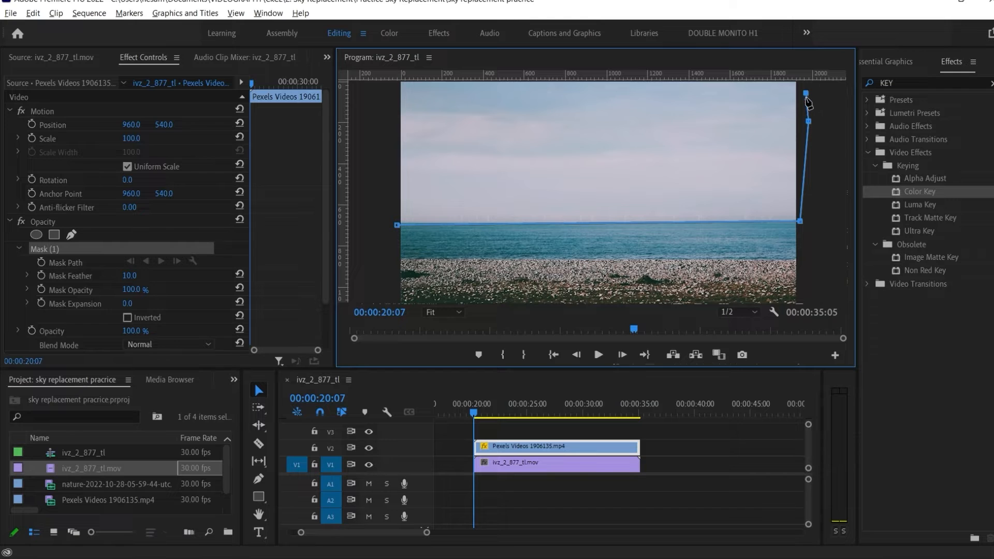
key(grave)
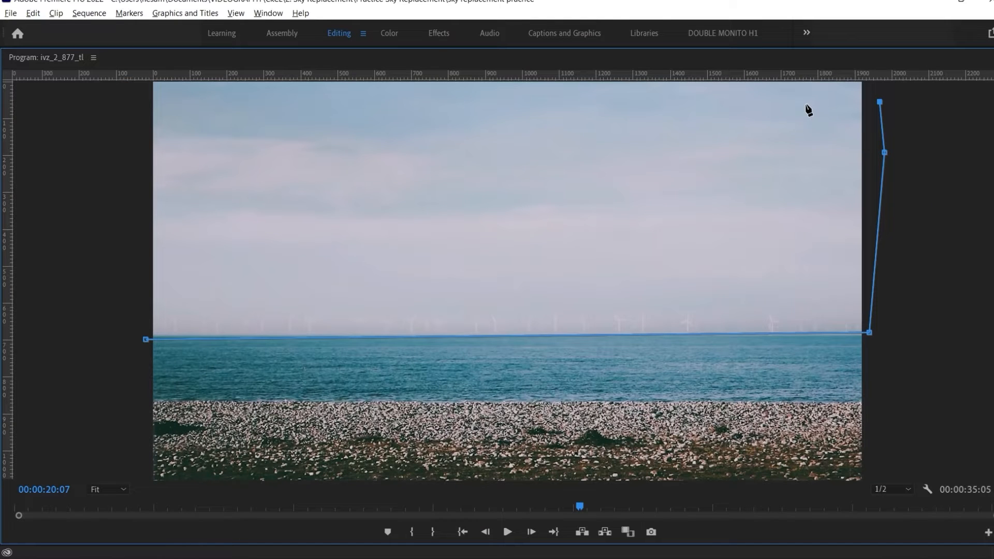
key(minus)
click(760, 130)
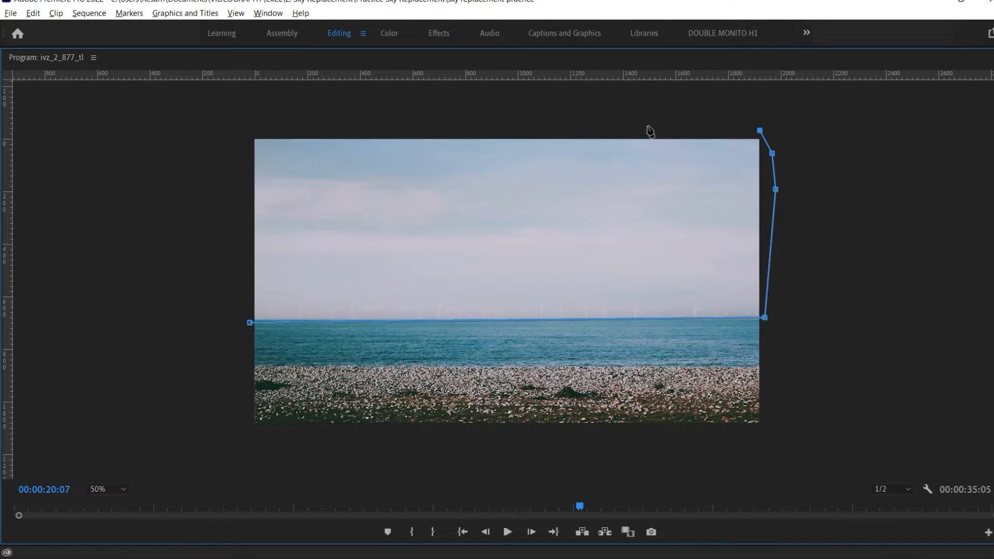
click(236, 134)
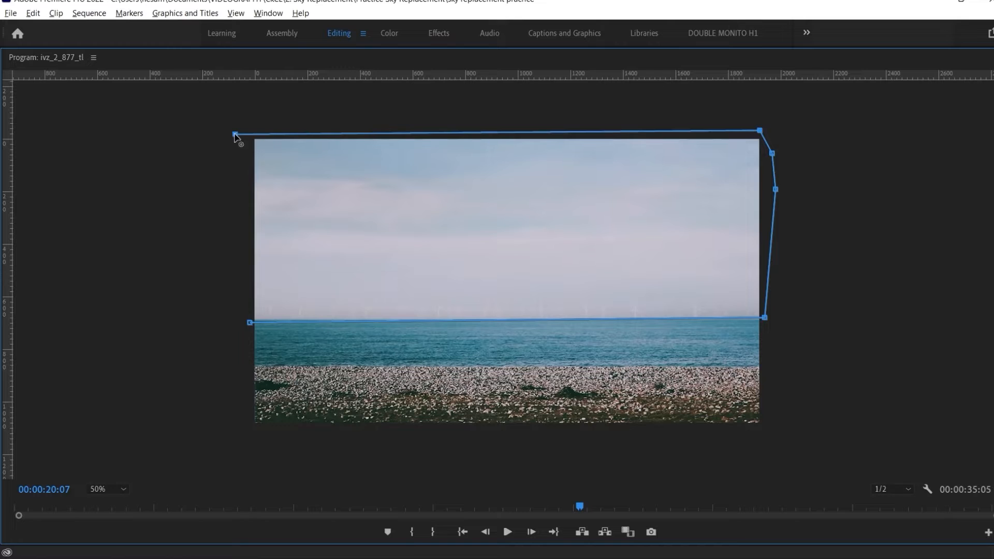
click(250, 322)
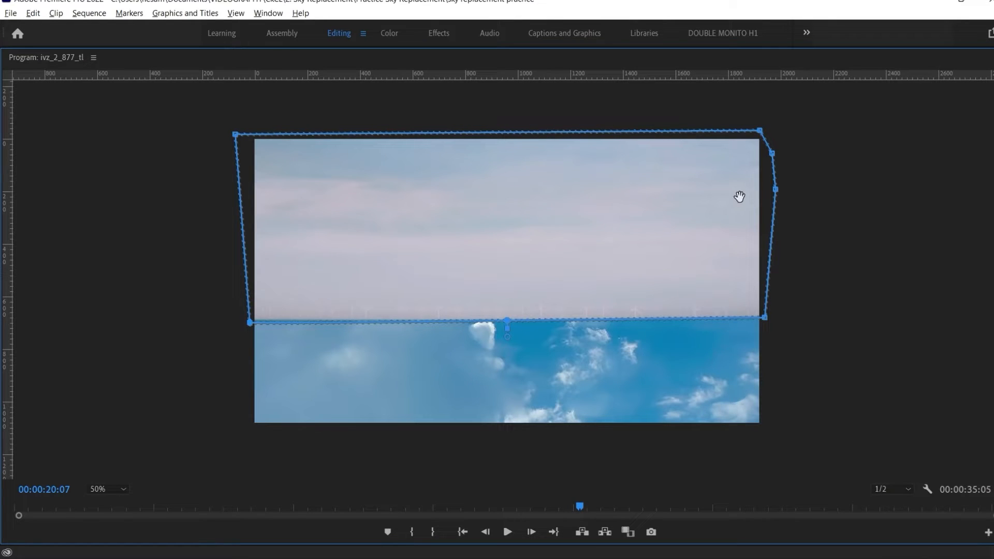
Invert the opacity mask on the beach clip and check the replaced sky, ending on the frame at 00:00:21:14.
key(grave)
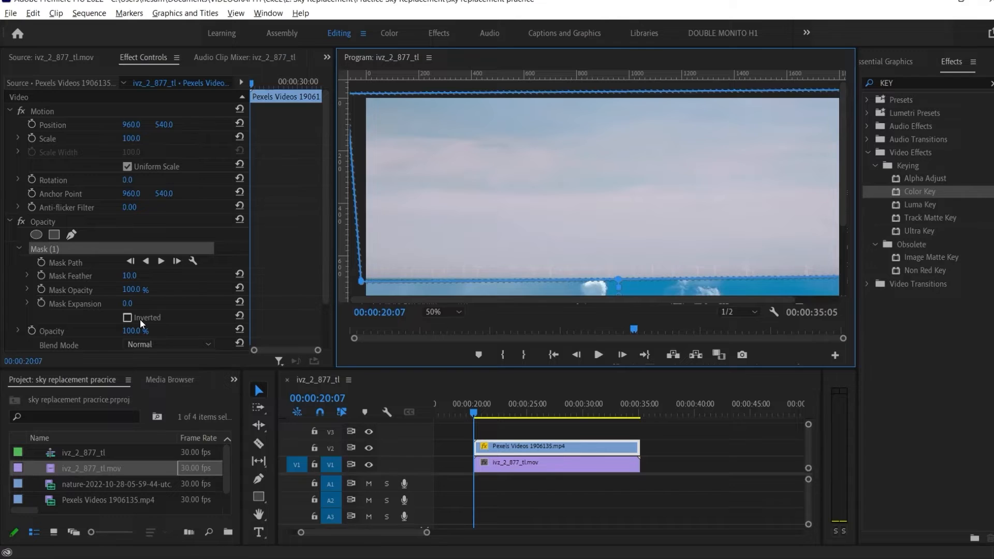
click(140, 318)
click(441, 313)
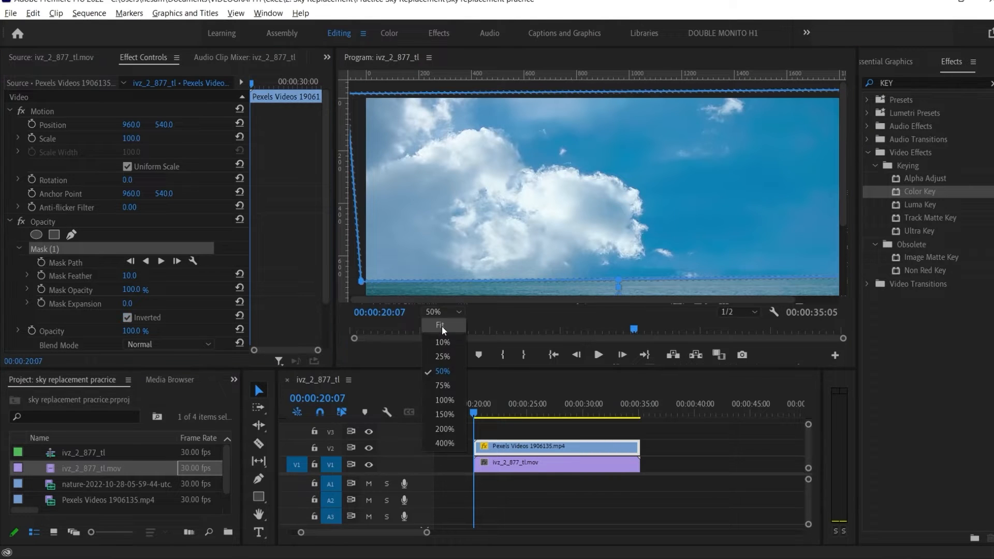
click(443, 326)
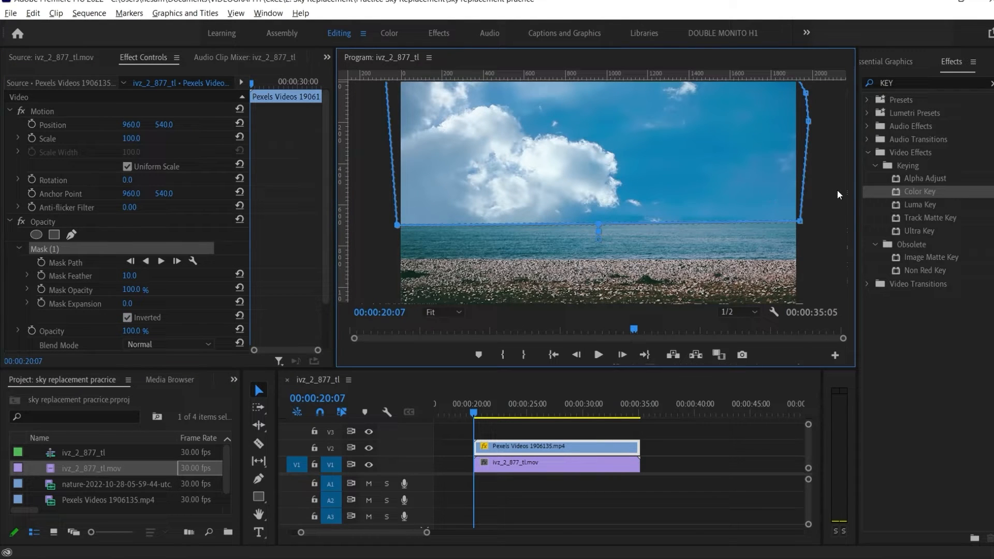
drag(472, 411, 607, 412)
click(488, 413)
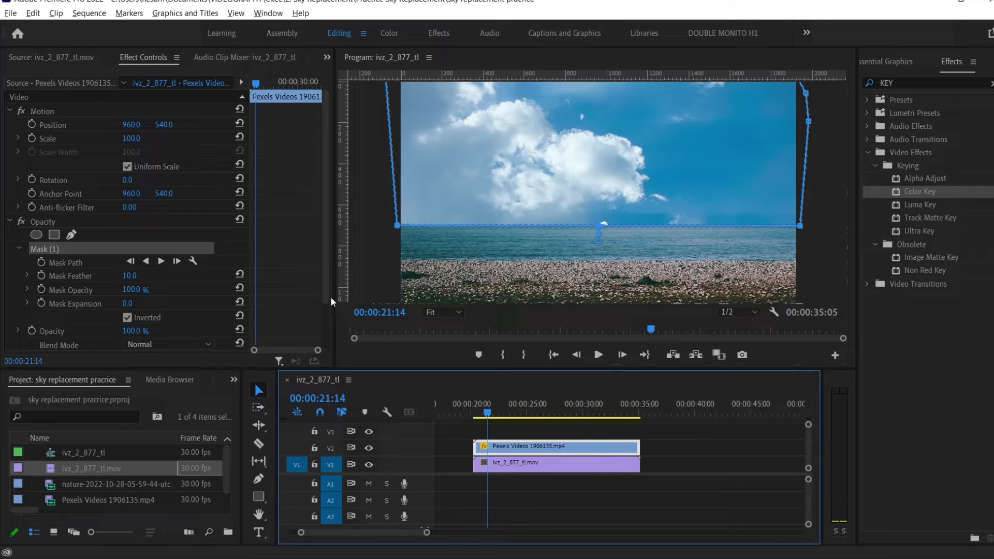
scroll(328, 288, down, 2)
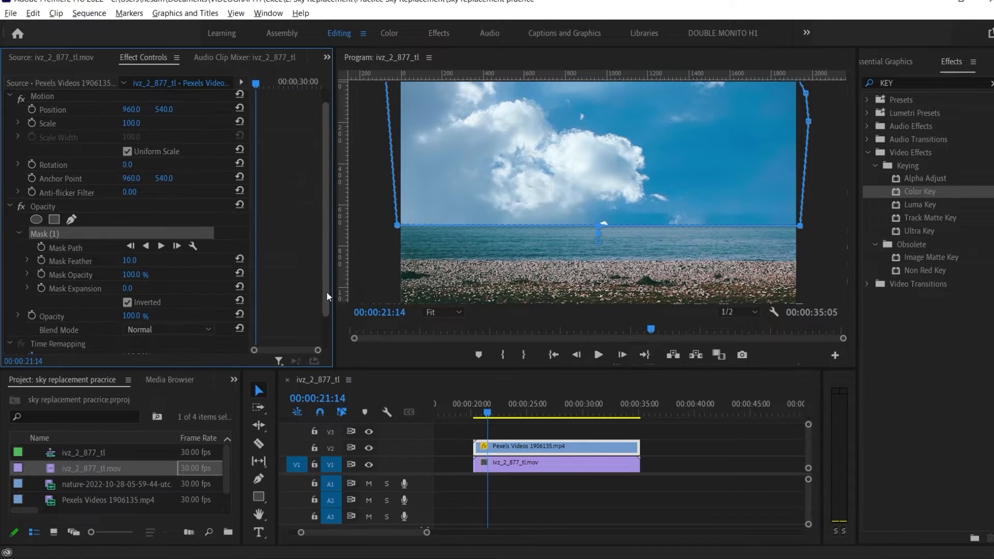
drag(326, 289, 326, 287)
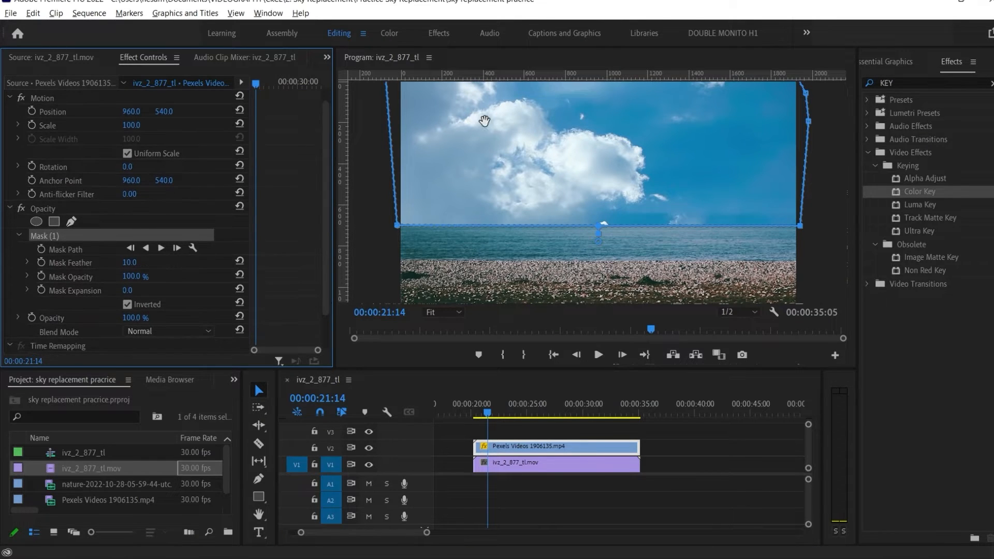
Set the Pexels beach clip's Temperature to -41.6 in the Color workspace and play back the result.
click(389, 33)
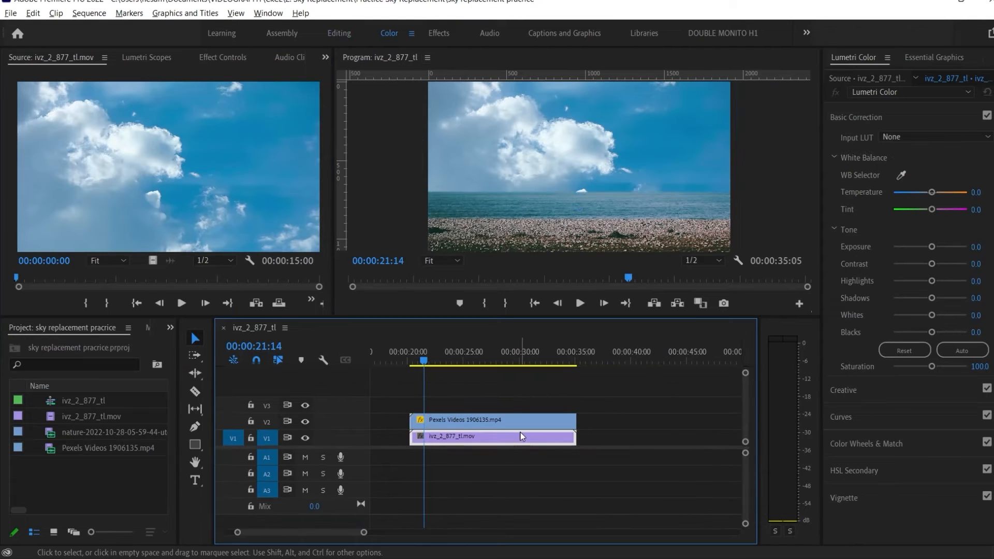
click(524, 421)
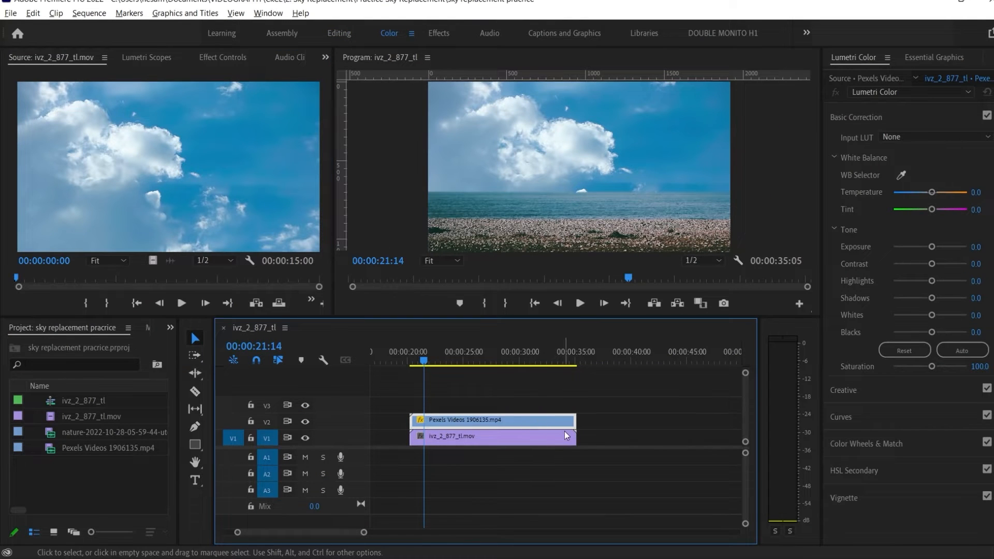
drag(932, 194, 928, 196)
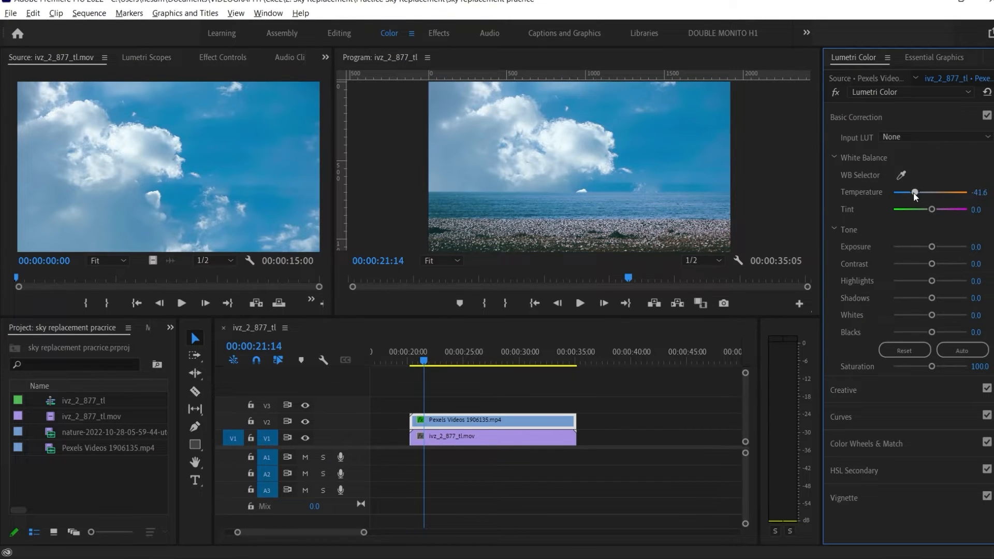
key(space)
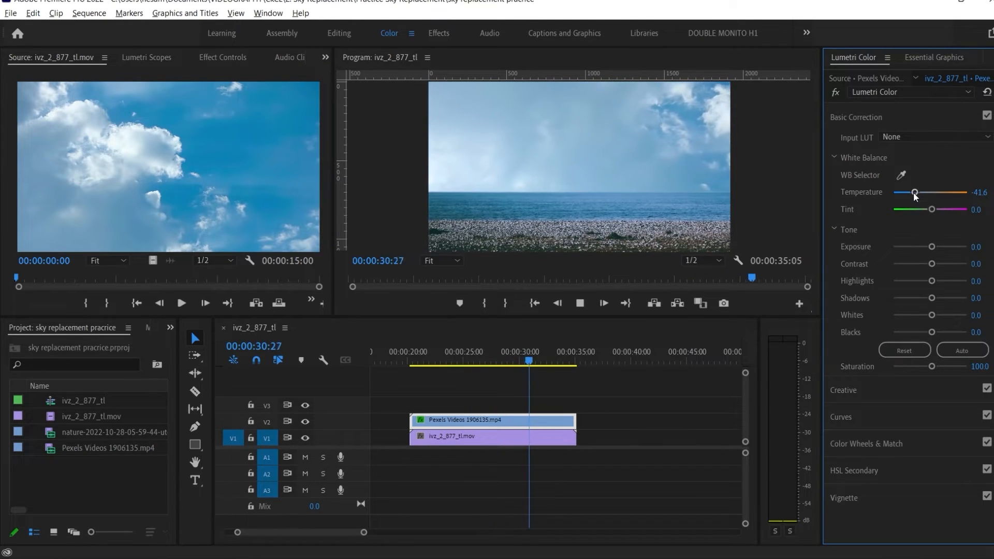
key(space)
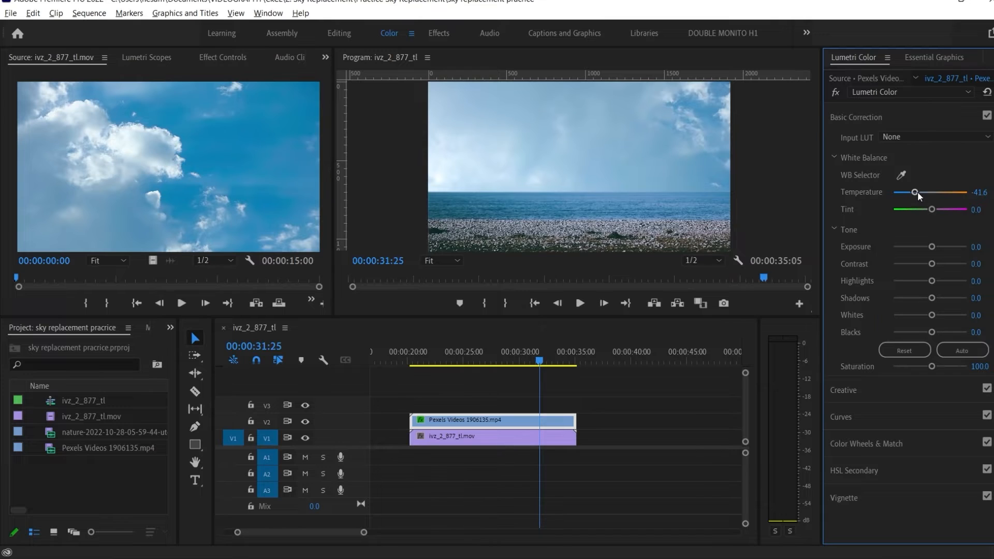
drag(331, 532, 330, 533)
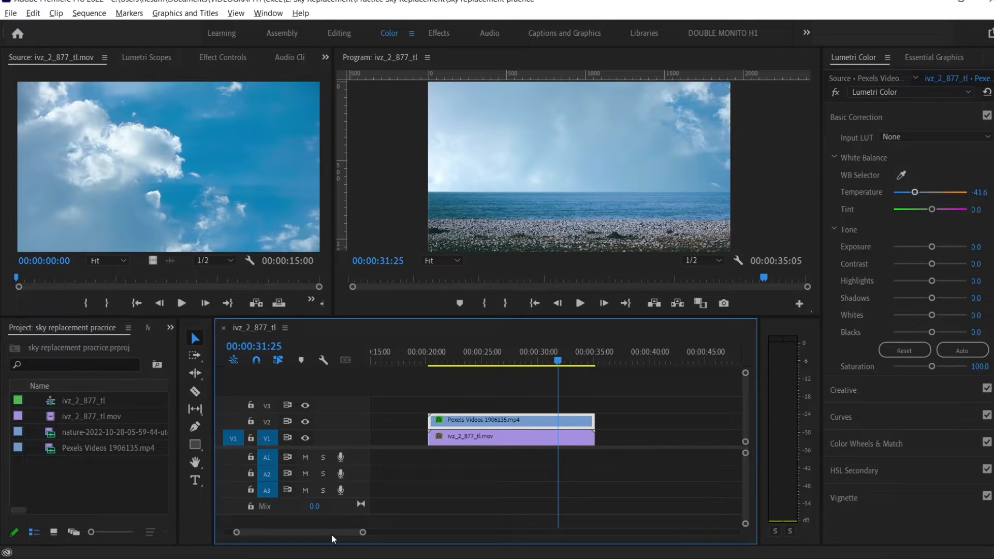
scroll(331, 536, down, 3)
click(98, 431)
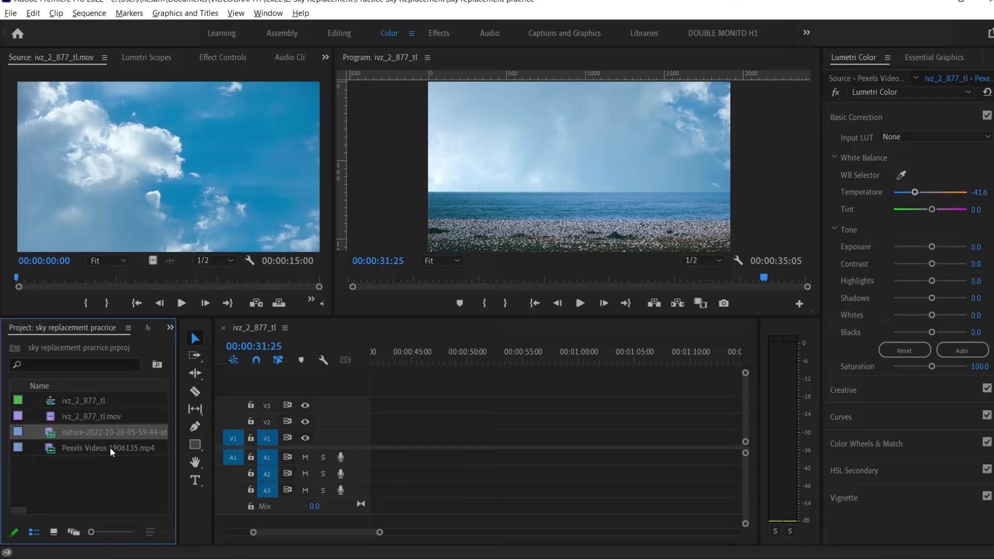
click(122, 435)
double_click(135, 436)
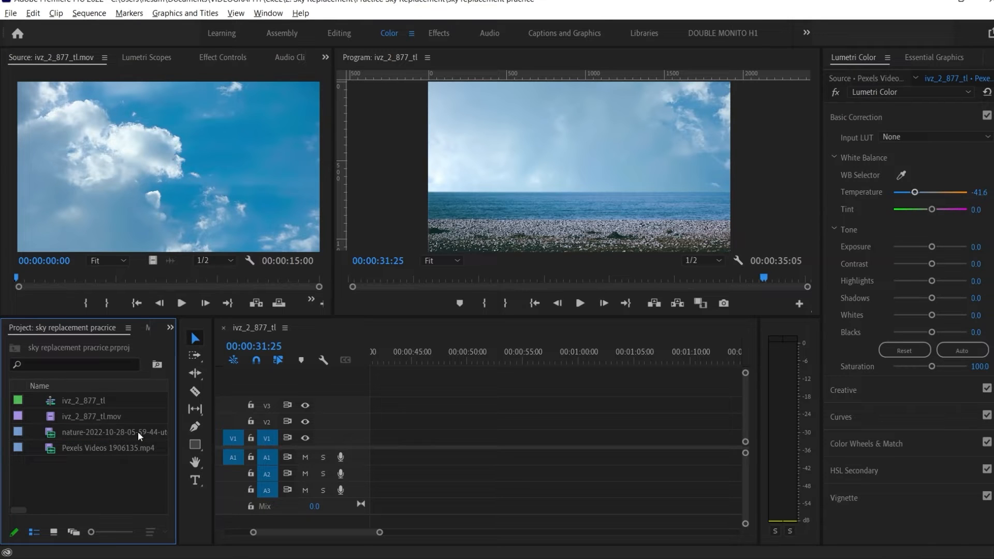
drag(153, 260, 481, 427)
click(483, 426)
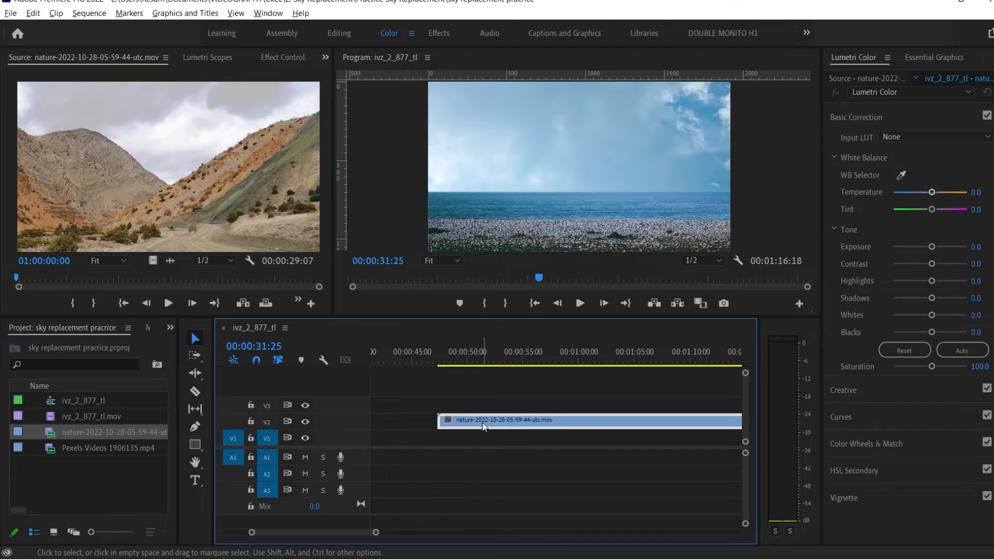
Set the new mountain clip's Scale to 50 and show the frame at 00:00:50:13.
key(Down)
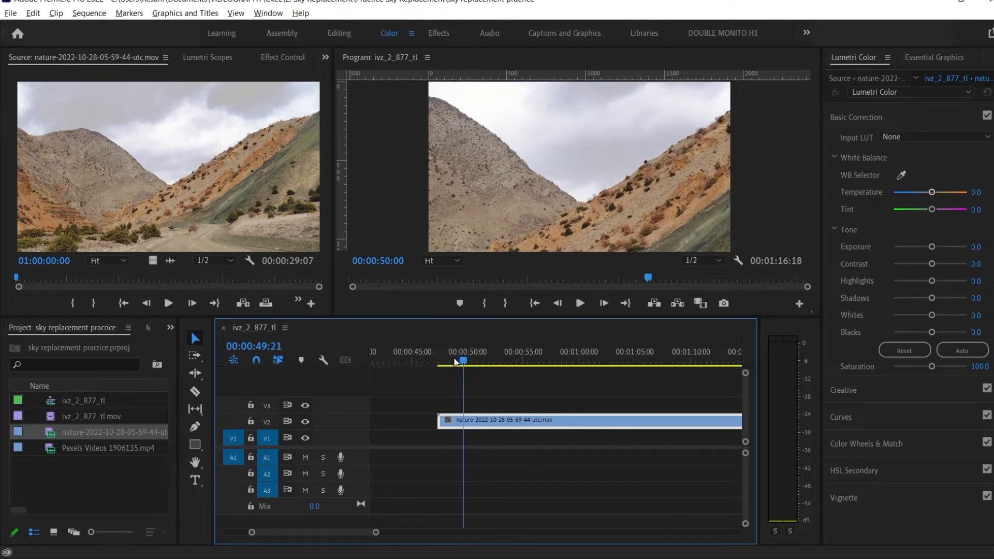
key(shift+5)
drag(113, 145, 89, 145)
drag(441, 360, 433, 385)
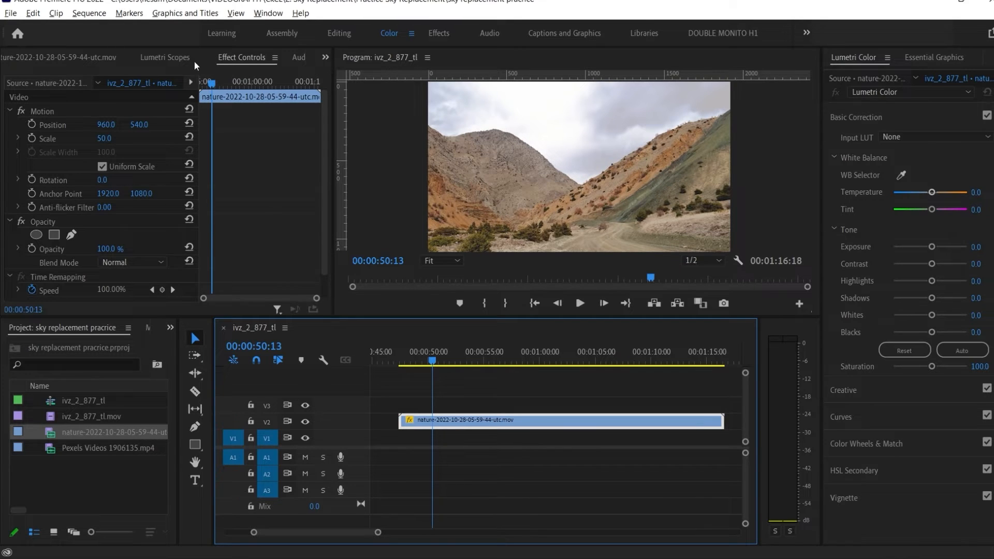
Draw a closed free-form opacity mask on the mountain clip, tracing the ridgeline closely and enclosing the whole sky beyond the frame edges.
drag(323, 173, 322, 213)
click(75, 207)
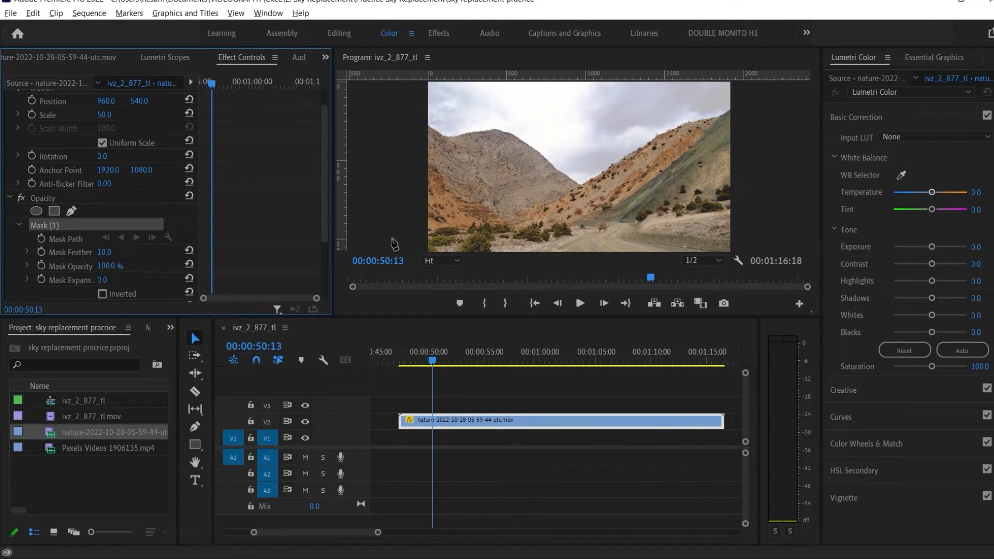
key(grave)
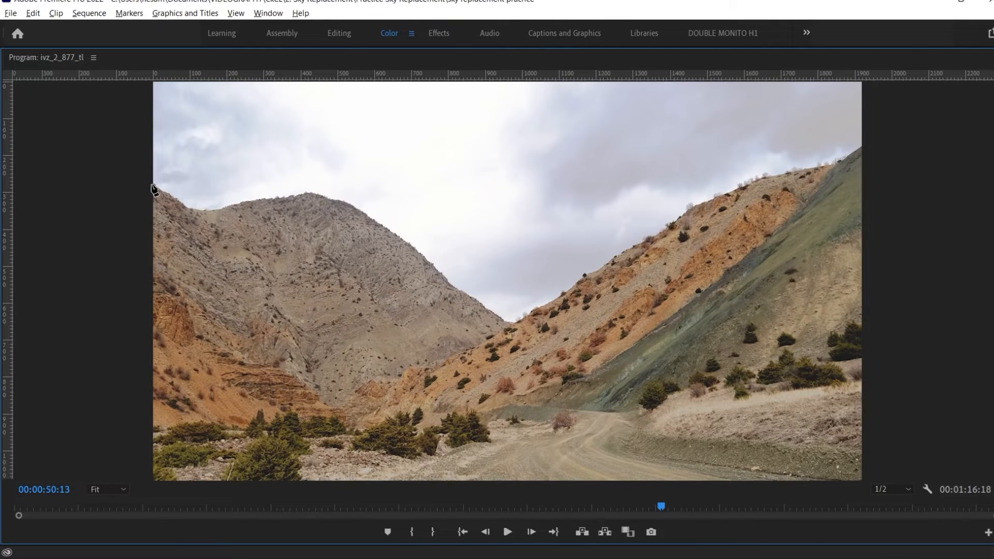
scroll(153, 186, up, 4)
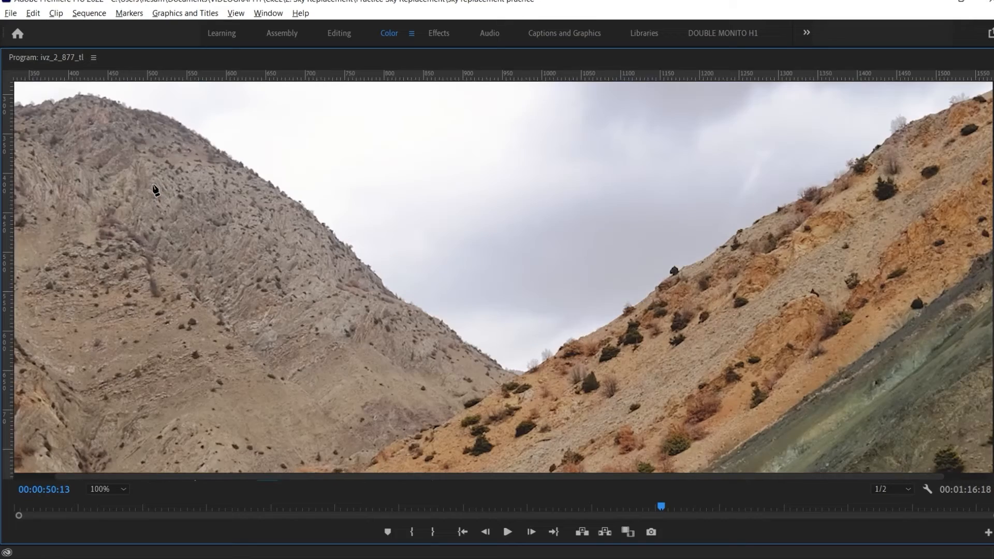
click(81, 192)
click(108, 213)
click(178, 259)
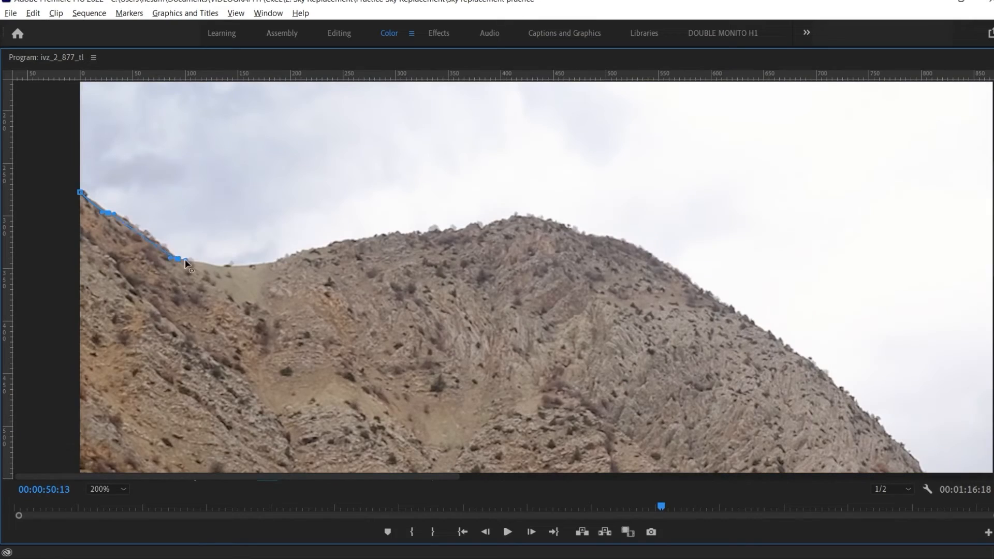
click(202, 261)
click(226, 265)
click(263, 266)
click(334, 241)
click(396, 233)
click(515, 216)
click(587, 235)
click(817, 366)
click(460, 245)
click(478, 255)
drag(522, 282, 530, 289)
drag(557, 309, 568, 318)
drag(596, 338, 607, 346)
drag(643, 332, 716, 288)
drag(754, 267, 804, 226)
drag(818, 214, 826, 209)
drag(817, 164, 826, 156)
drag(856, 130, 863, 126)
drag(906, 112, 919, 107)
drag(932, 164, 666, 335)
drag(693, 260, 707, 253)
drag(752, 233, 763, 228)
drag(787, 216, 799, 213)
drag(840, 209, 854, 205)
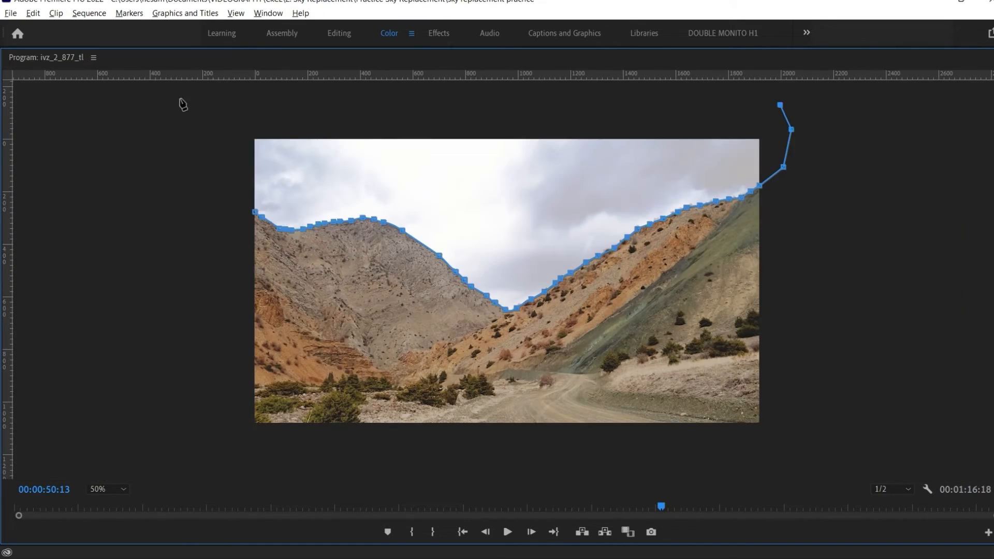
click(217, 144)
click(223, 179)
click(239, 206)
click(98, 444)
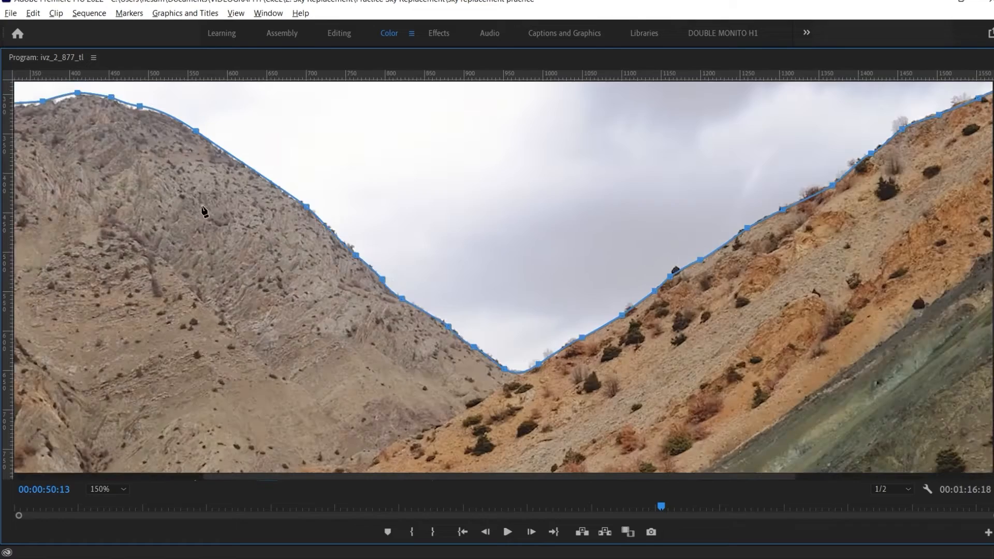
click(63, 177)
click(108, 489)
click(97, 355)
Invert the mountain clip's opacity mask so the sky area is cut out.
key(grave)
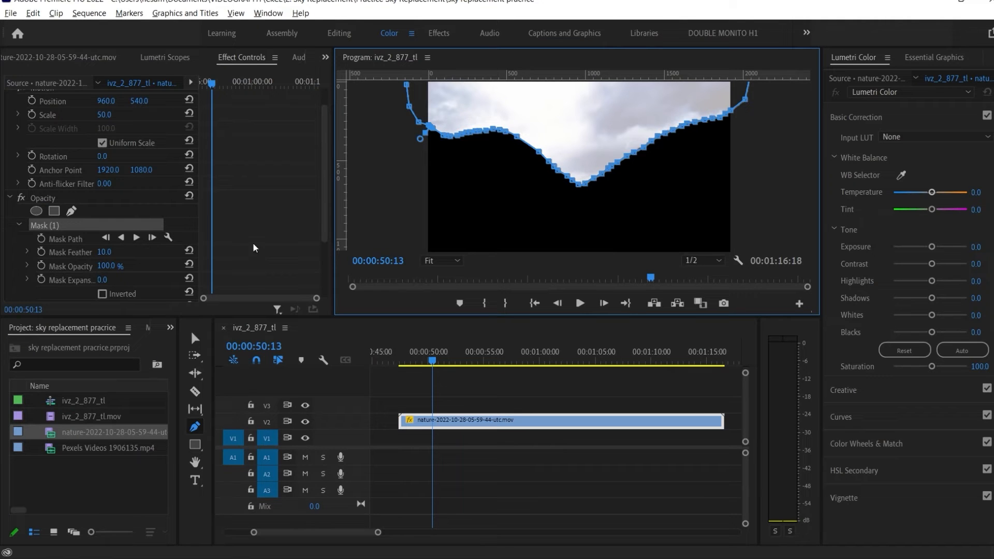
scroll(309, 226, down, 3)
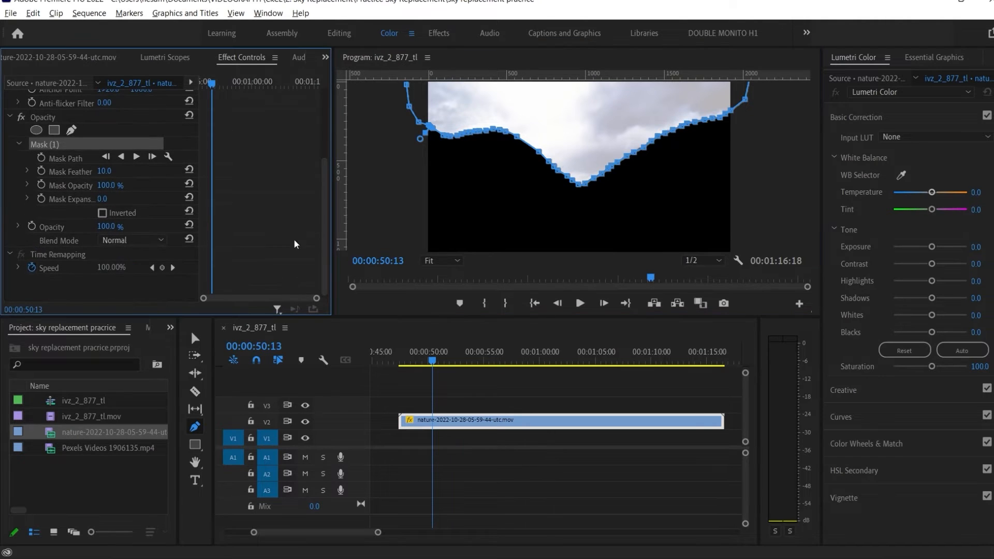
click(124, 216)
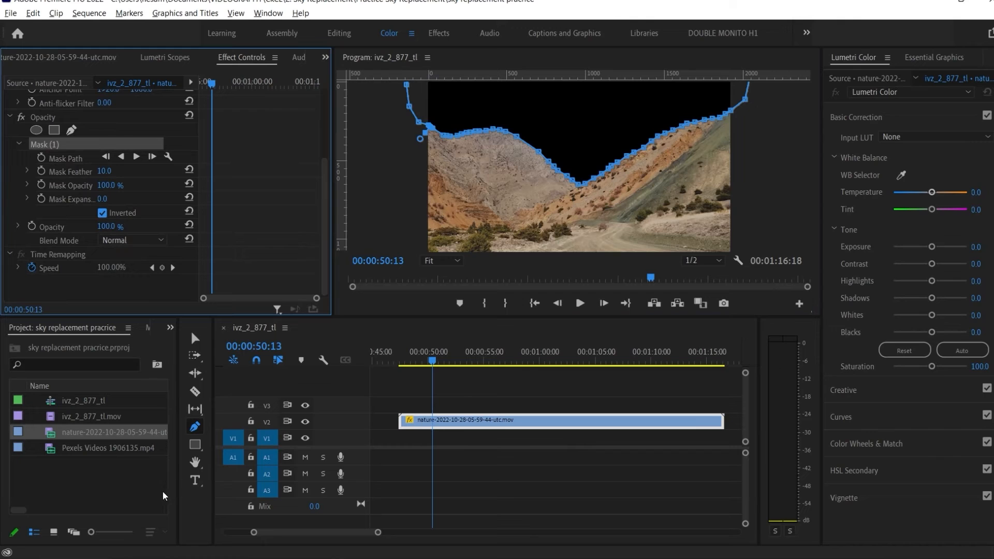
Place the ivz_2_877_tl.mov sky clip on V1 beneath the mountain clip and cut away the mountain footage beyond the sky clip's end.
click(120, 416)
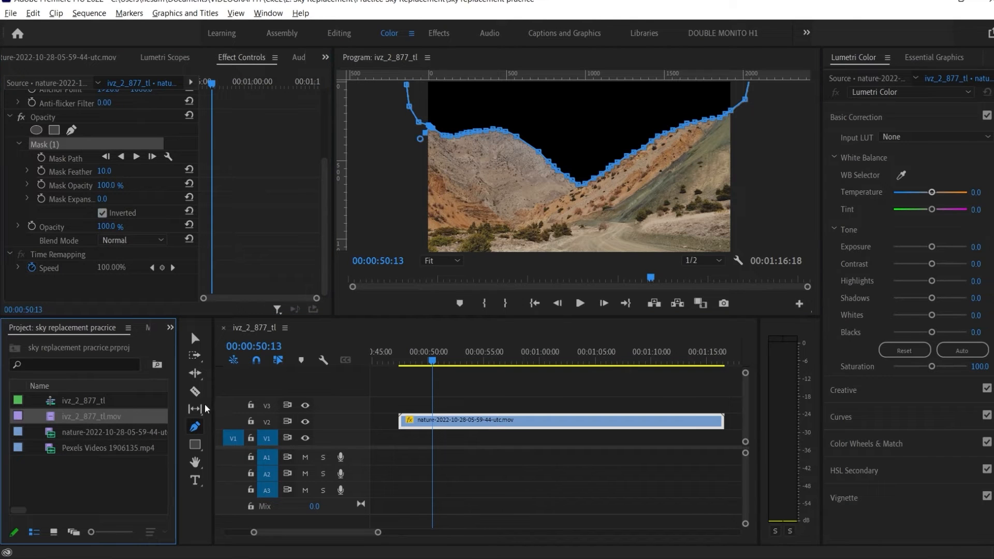
drag(126, 416, 443, 432)
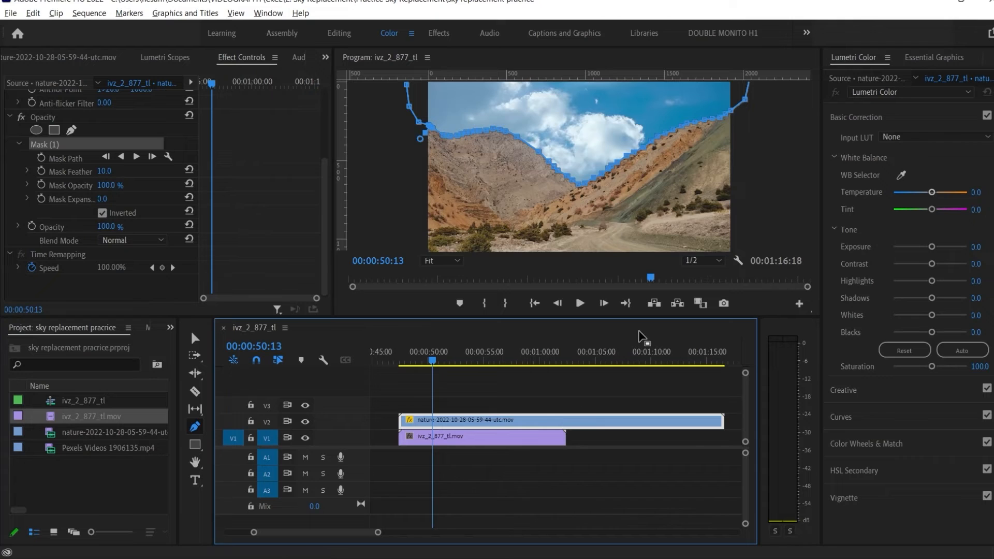
key(c)
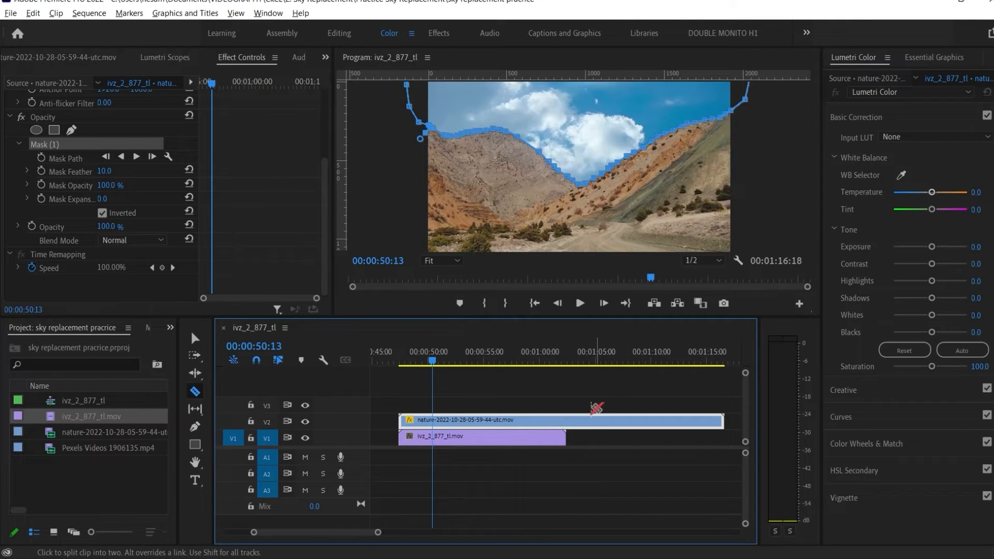
click(567, 421)
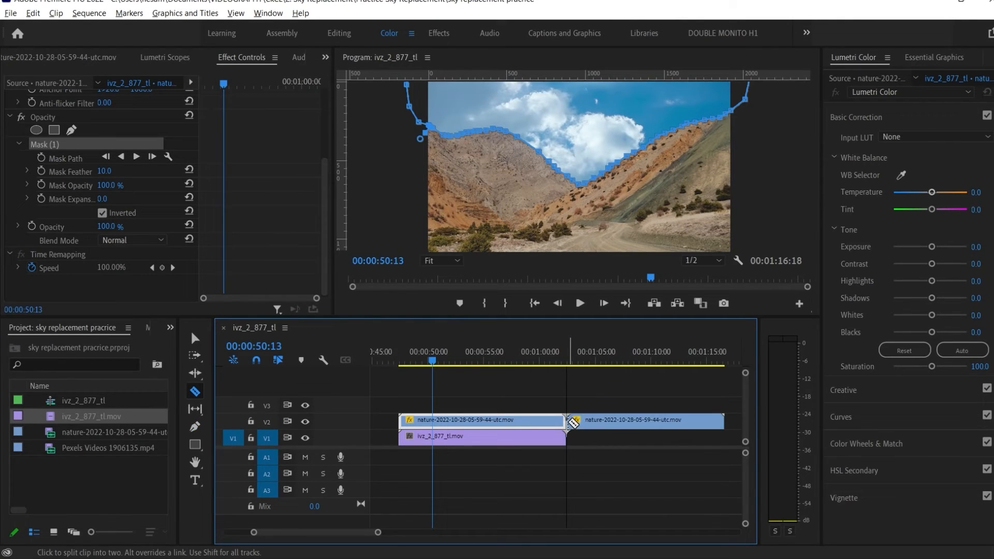
key(v)
click(581, 424)
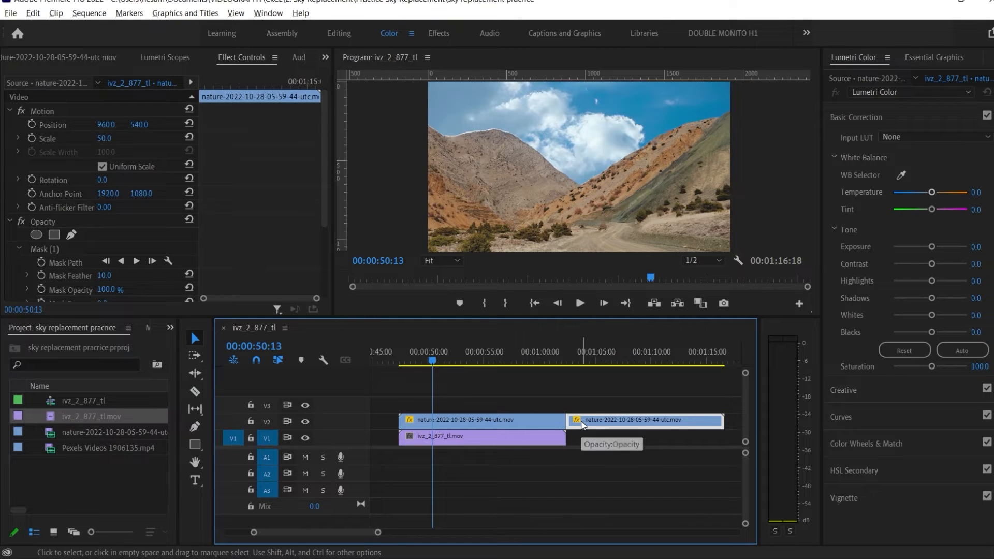
key(Delete)
Track the mountain clip's opacity mask forward from 00:00:47:15 with Position, Scale & Rotation, stopping the tracking at 00:00:56:09.
click(490, 427)
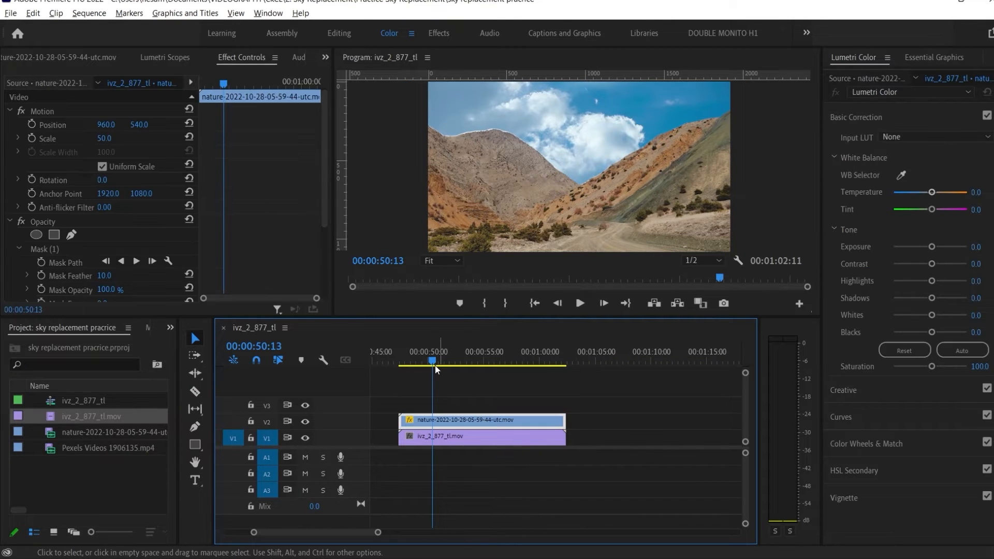
drag(418, 361, 401, 373)
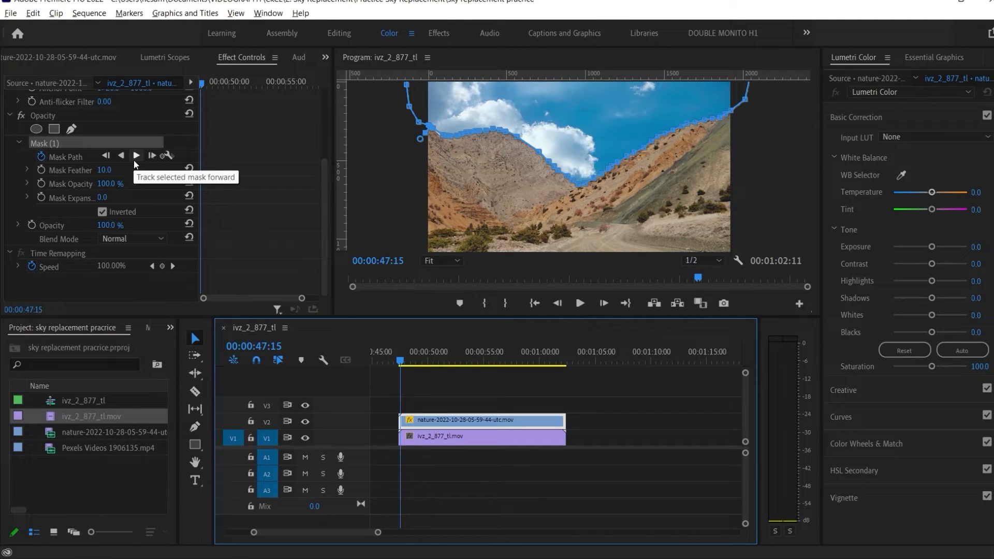
drag(203, 135, 268, 130)
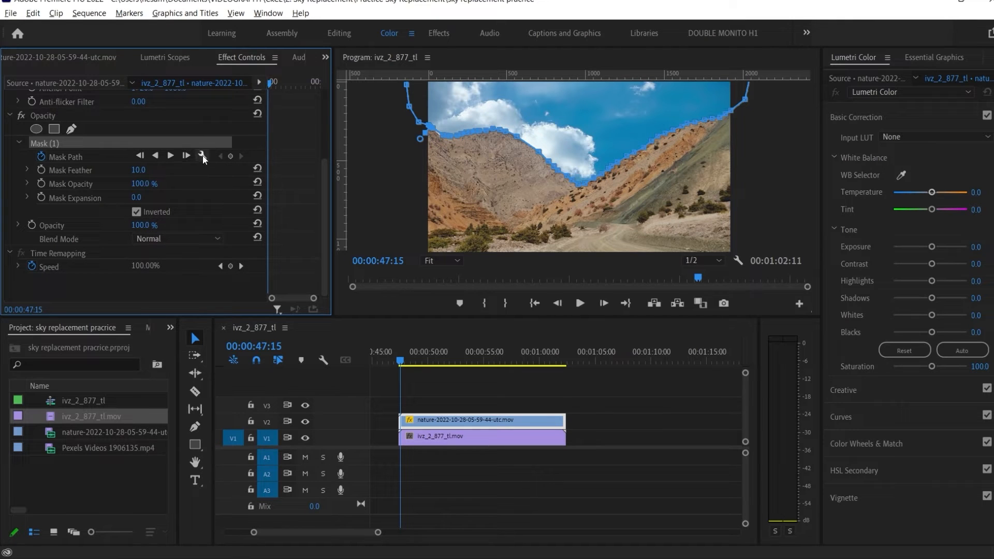
click(203, 155)
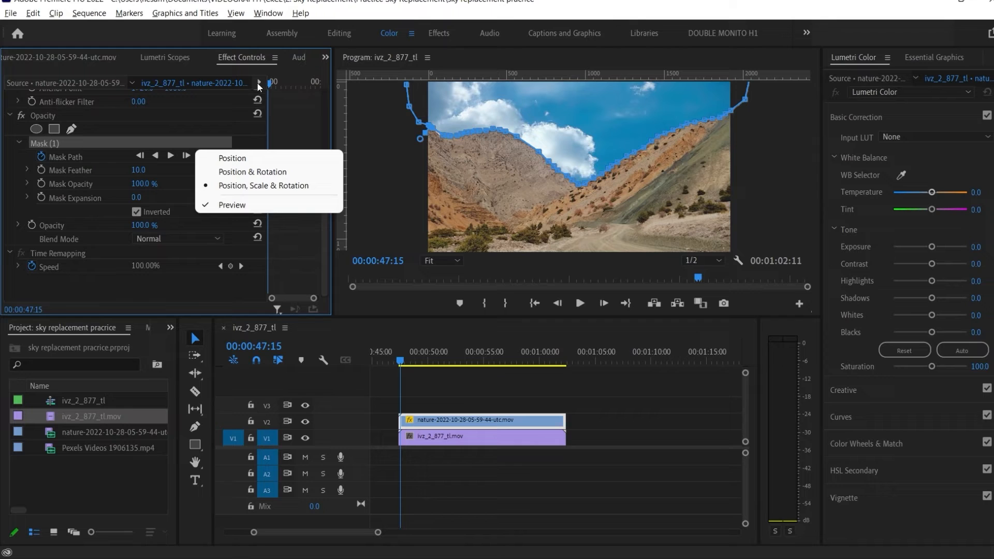
click(266, 71)
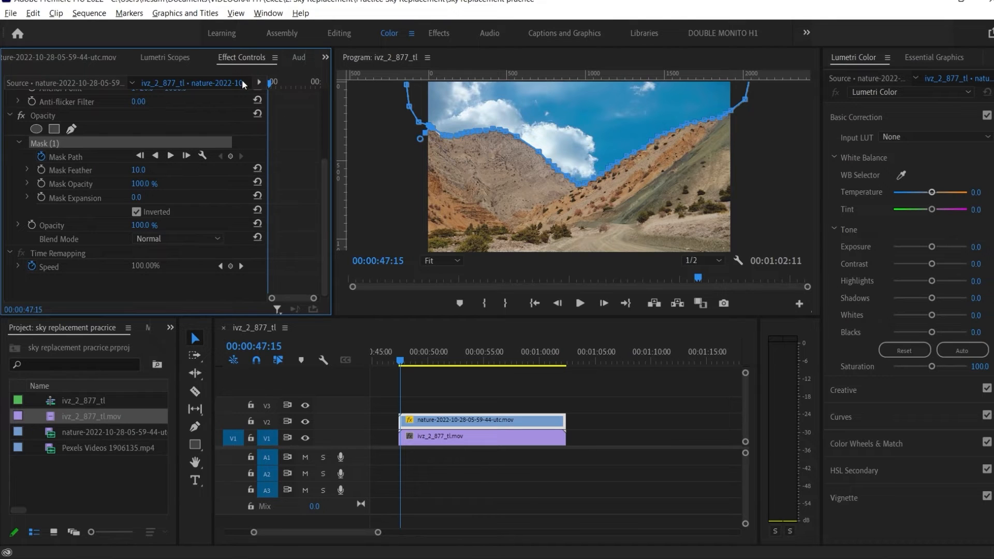
click(171, 157)
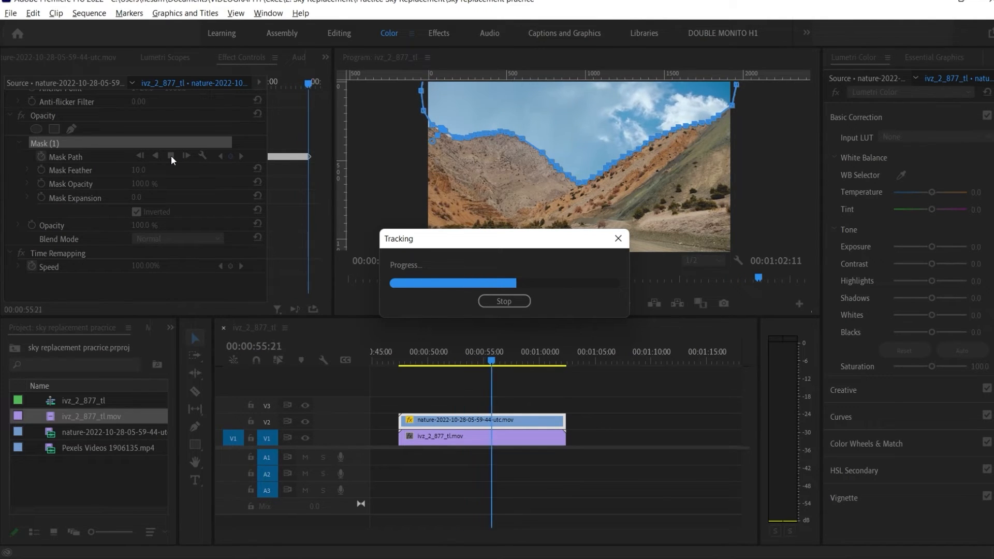
click(504, 301)
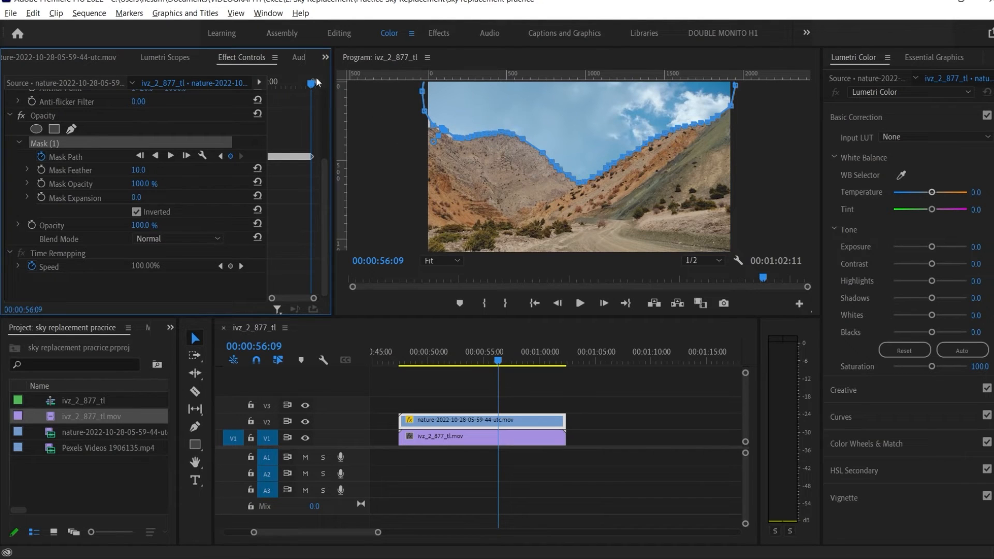
Delete the tracked Mask Path keyframes after 00:00:47:23.
drag(311, 83, 268, 94)
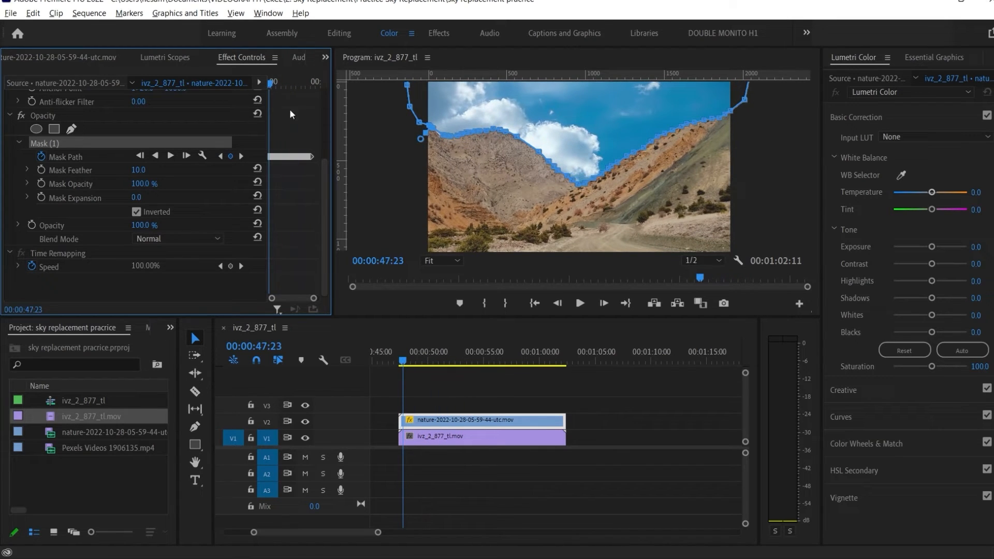
drag(315, 142, 268, 176)
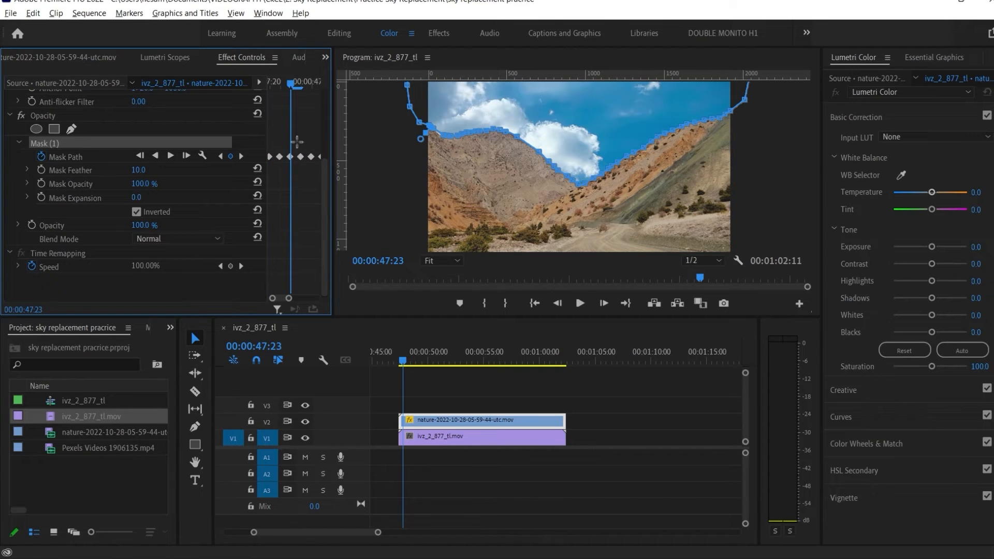
drag(297, 142, 382, 198)
scroll(306, 200, down, 1)
scroll(306, 204, down, 3)
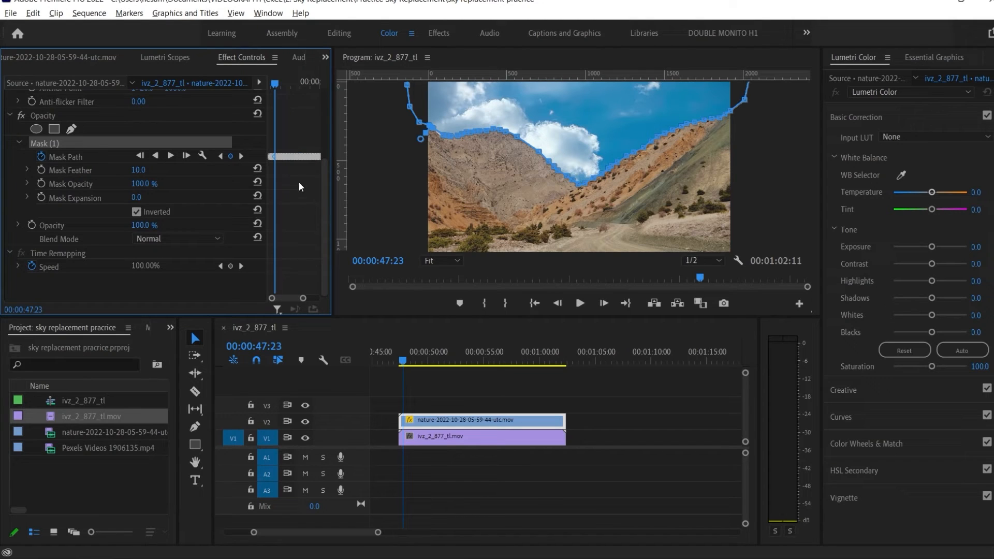
scroll(297, 188, down, 1)
scroll(297, 181, down, 1)
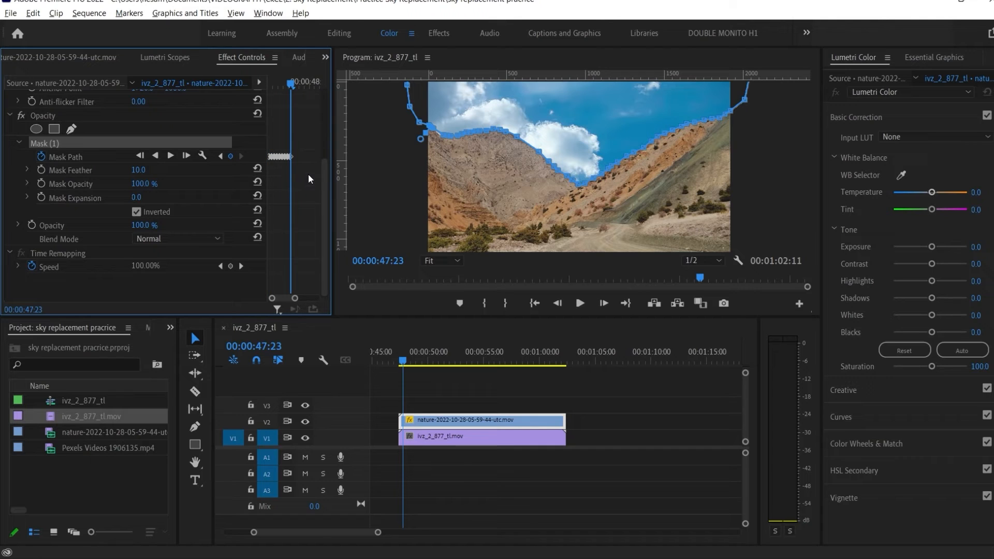
Reshape the mask points at the ridgeline's far-left end at 00:00:47:23 so they follow the slope closely past the frame edge.
click(443, 261)
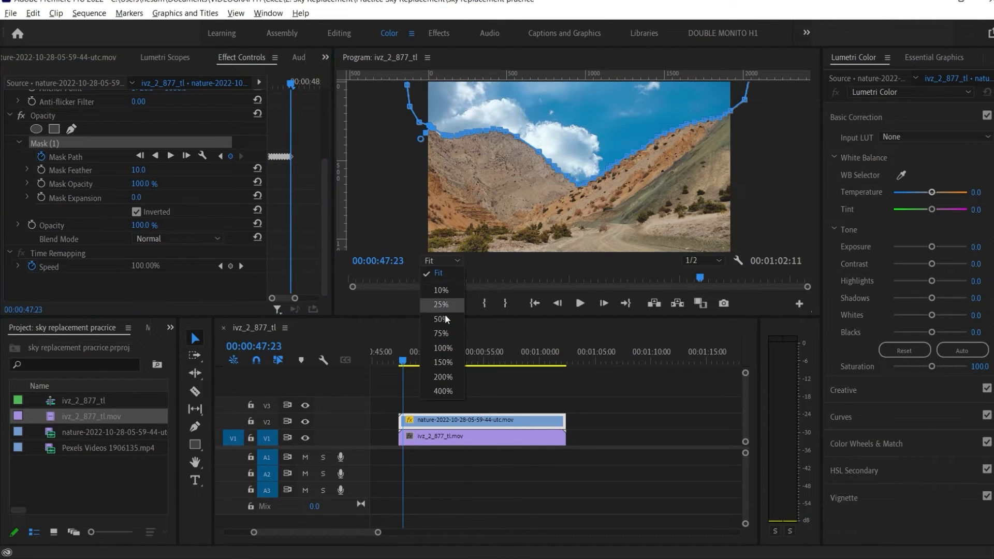
click(444, 335)
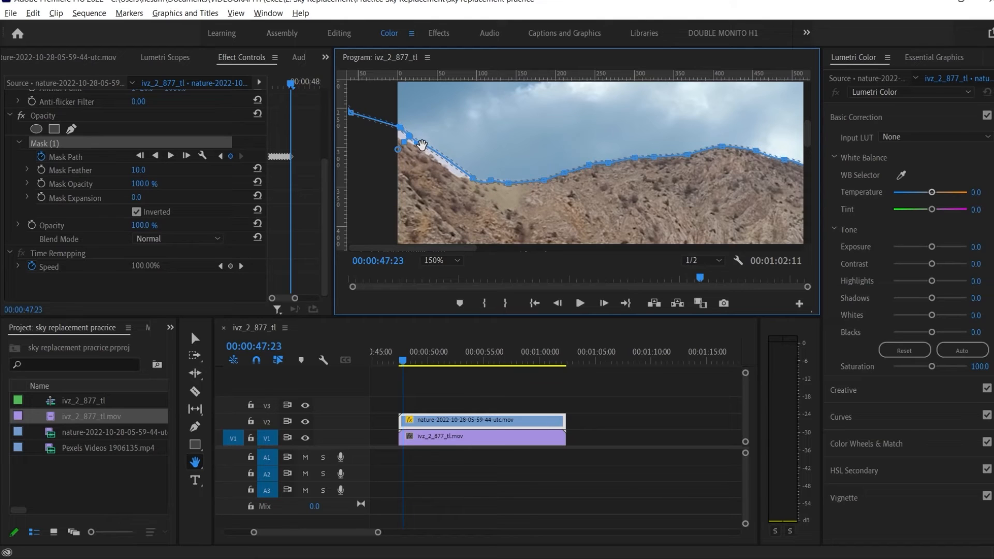
key(p)
drag(421, 147, 417, 154)
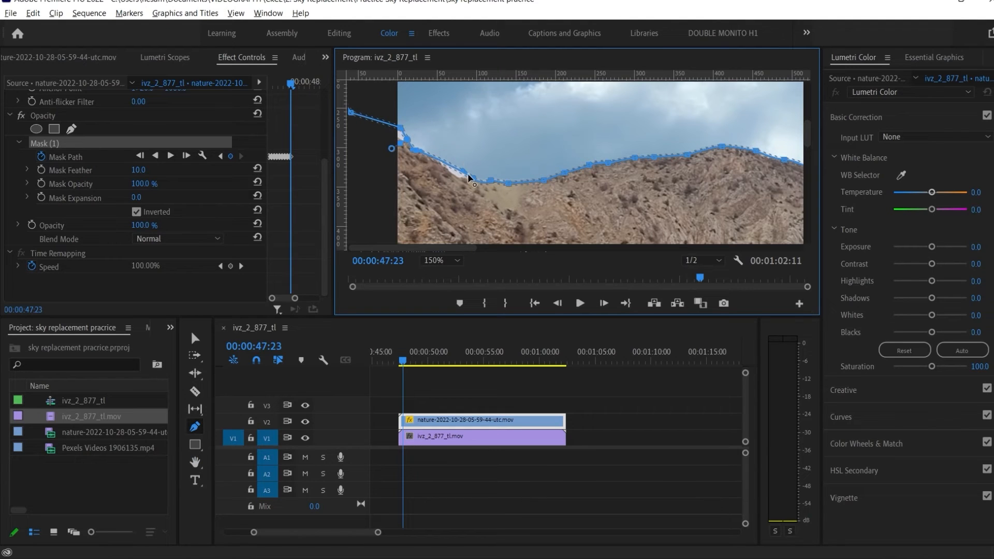
drag(471, 180, 458, 179)
drag(407, 141, 392, 137)
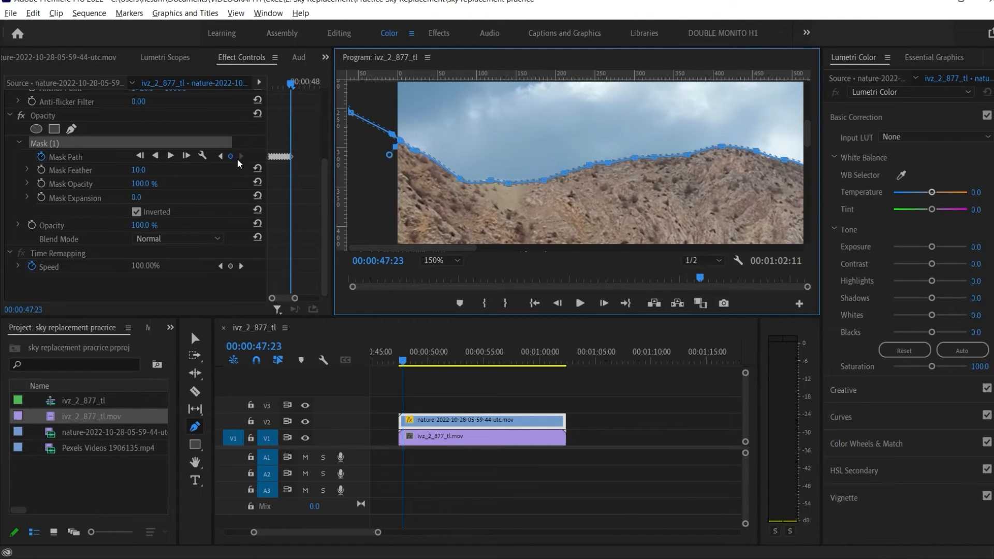
Track the corrected mask forward one frame at a time from 00:00:47:23.
click(187, 156)
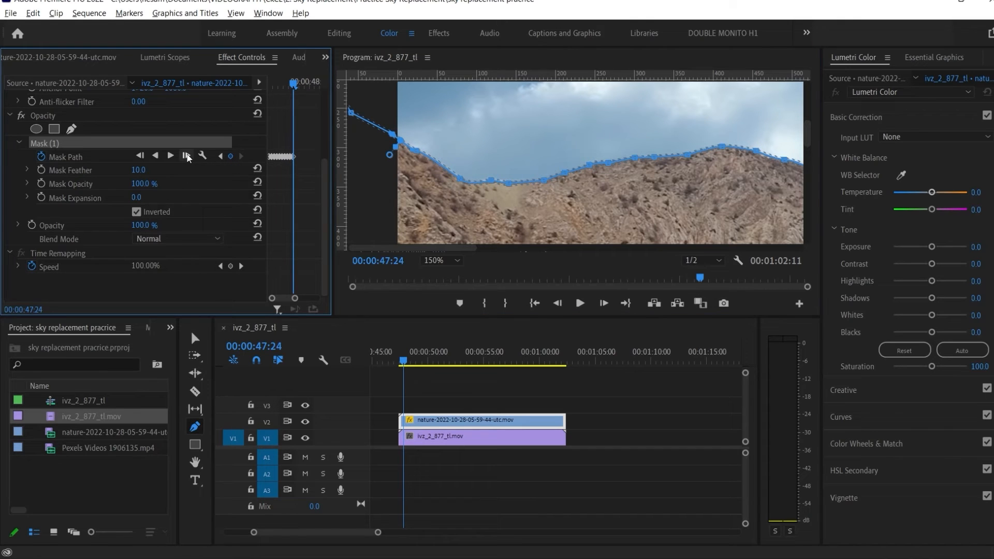
click(187, 155)
click(187, 155)
click(187, 155)
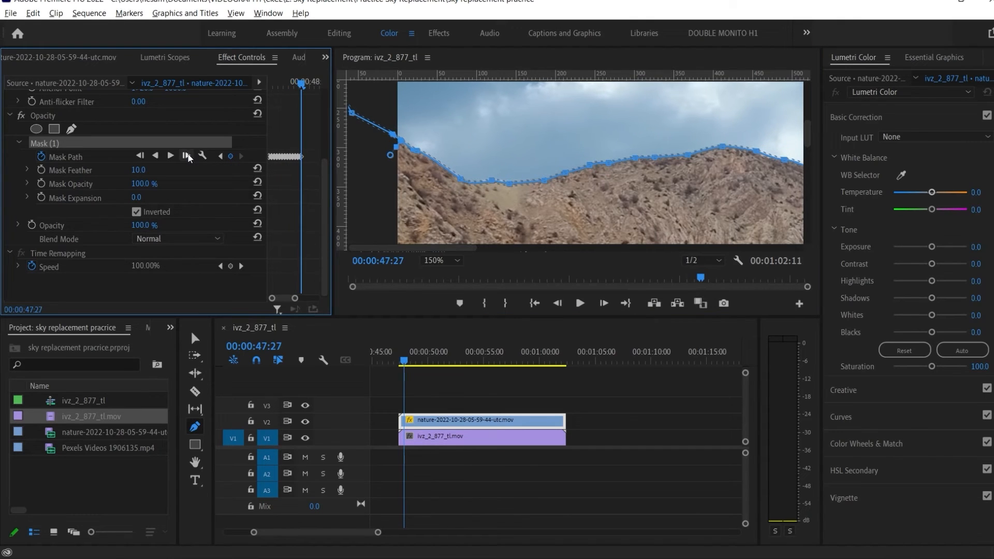
click(187, 155)
click(186, 156)
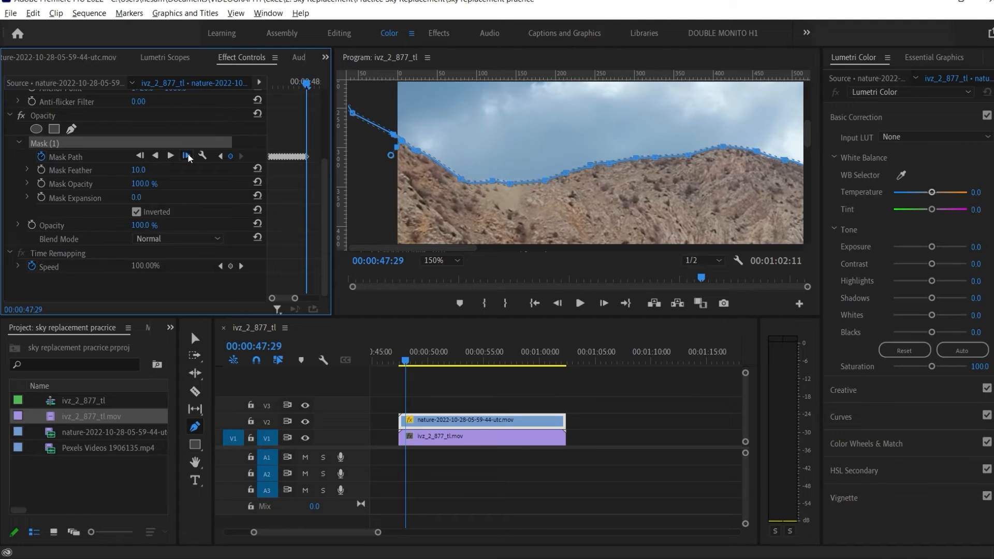
click(186, 156)
click(186, 156)
click(187, 156)
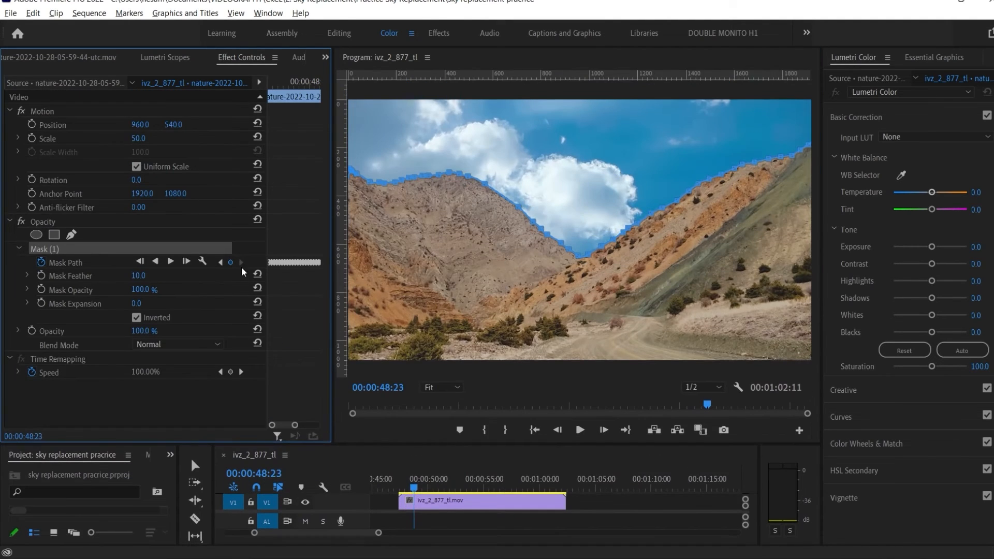
Continue tracking the mountain mask forward to about 00:00:56:22, interrupting the continuous tracking run on the way.
click(186, 261)
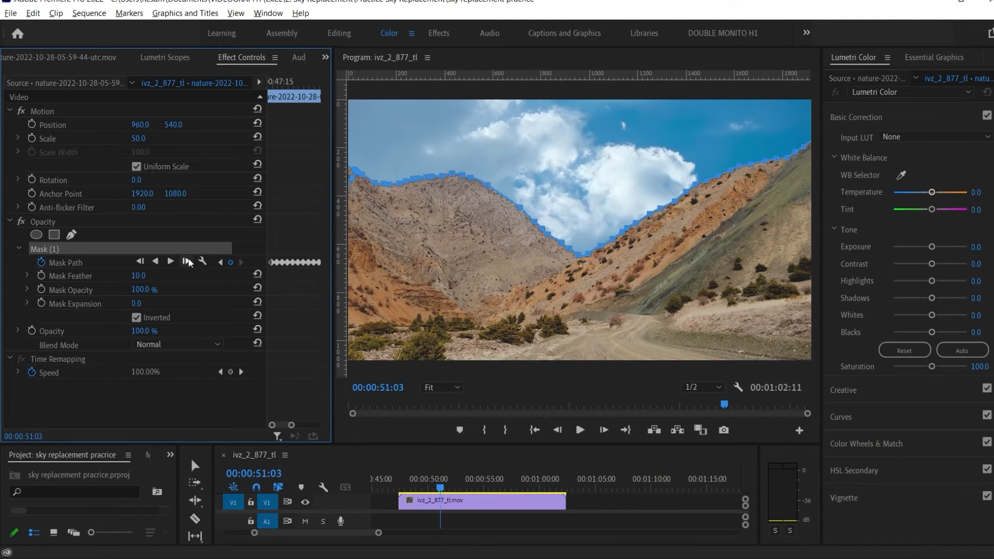
click(187, 261)
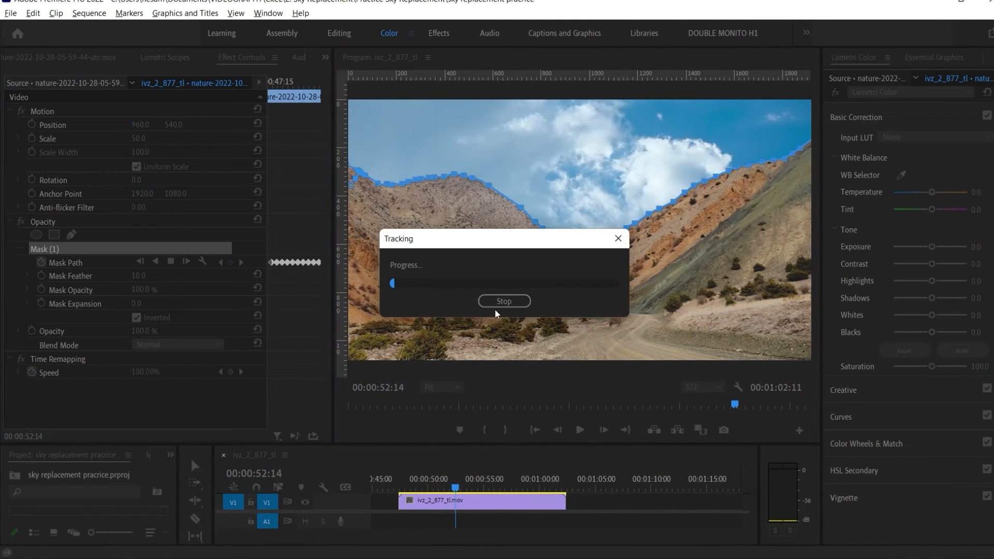
drag(528, 246, 583, 354)
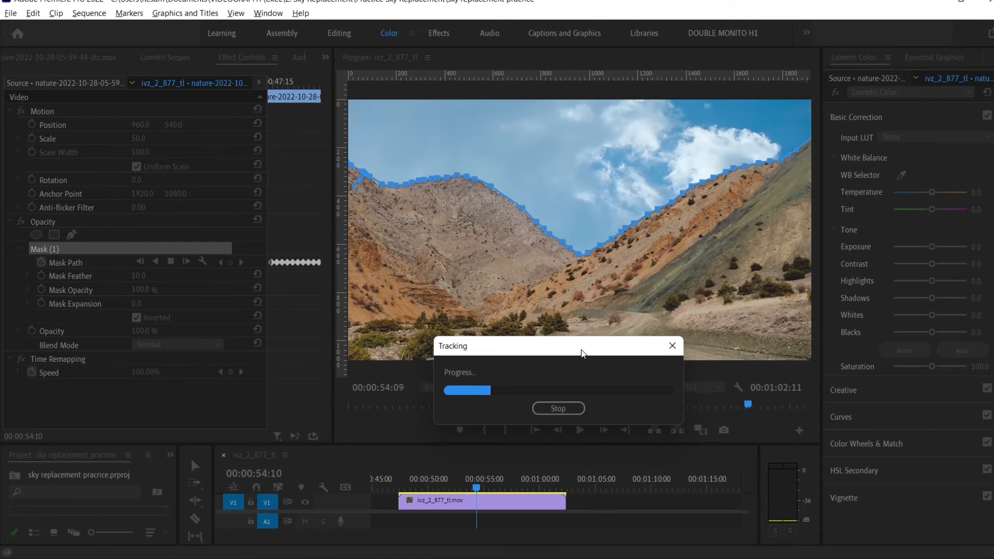
click(559, 409)
click(187, 262)
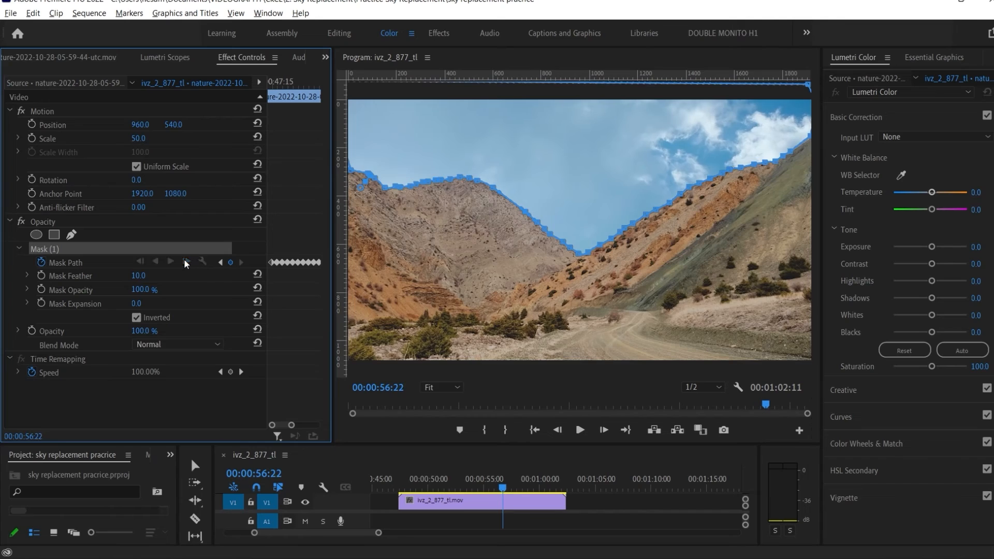
click(187, 262)
Pull the mask's outer points farther beyond the frame edges and track the mask forward to the clip's end at 00:01:02:10.
click(441, 387)
click(441, 388)
drag(575, 371, 417, 371)
drag(518, 104, 562, 200)
click(442, 387)
drag(450, 149, 434, 140)
click(171, 262)
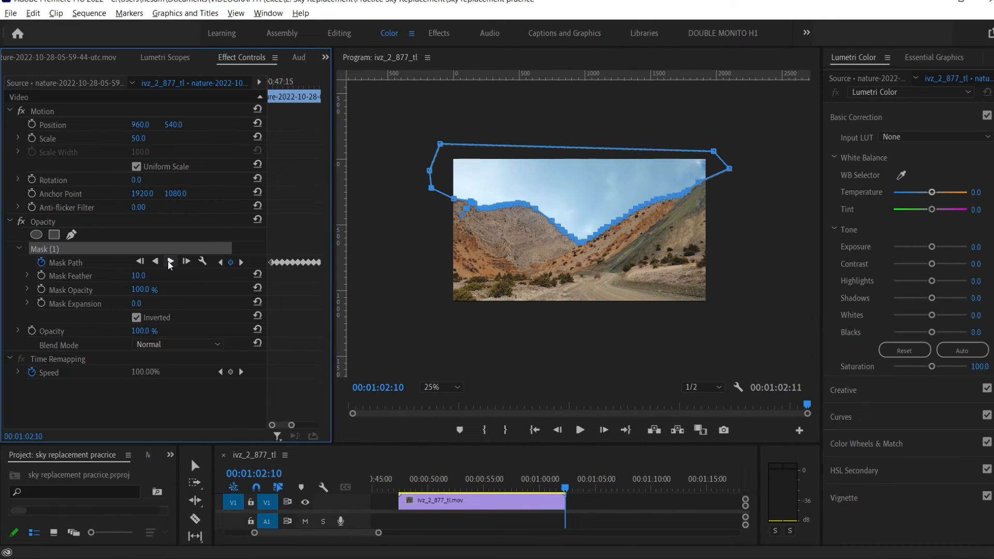
Check the tracked mask along the mountain clip, set its Mask Expansion to 16, and show the frame at 00:00:48:11.
click(585, 449)
drag(567, 446, 566, 386)
drag(565, 431, 411, 415)
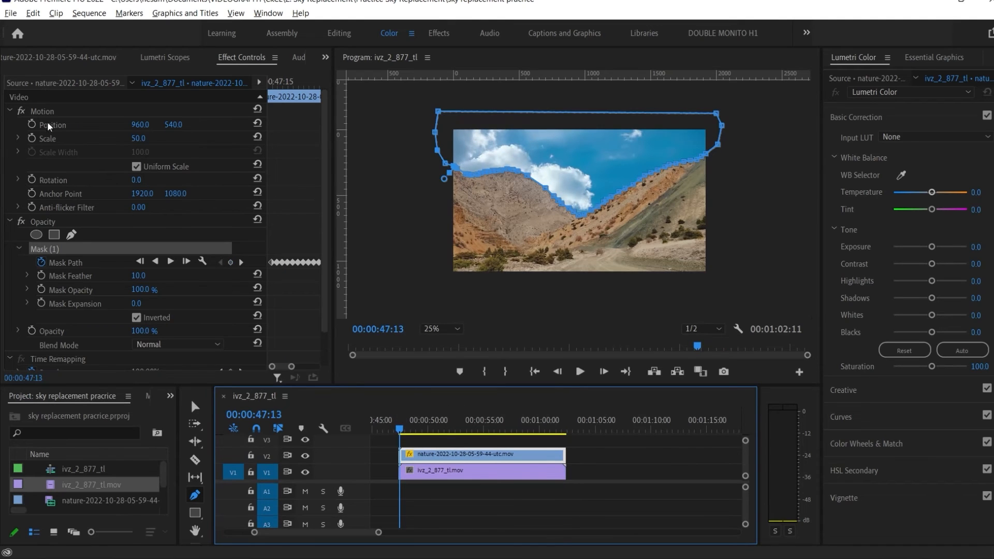
click(90, 139)
drag(400, 429, 456, 445)
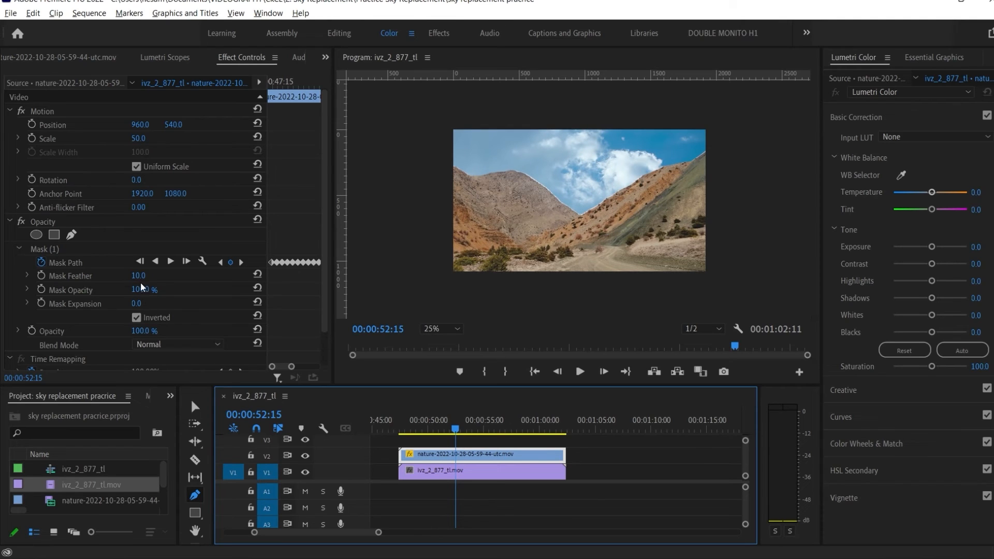
drag(136, 305, 145, 305)
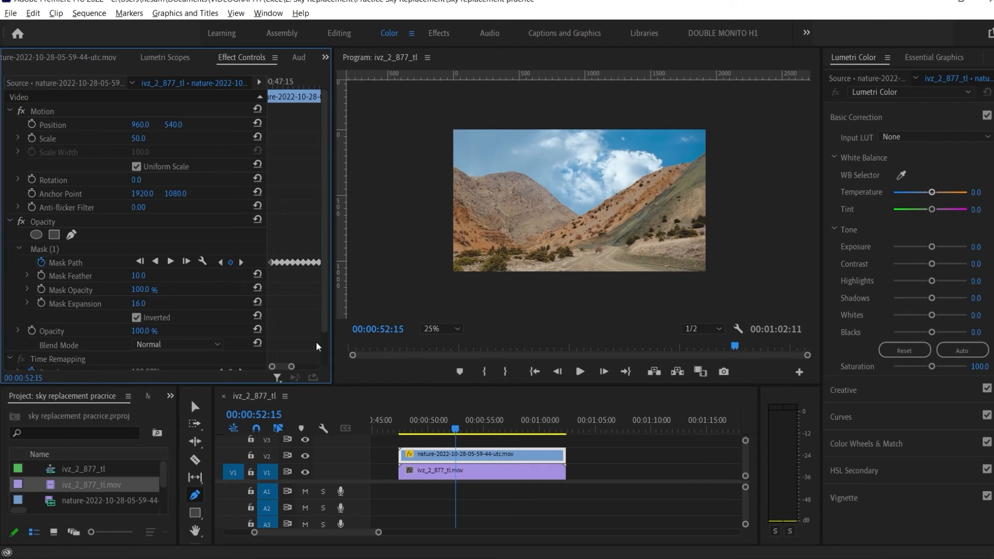
drag(452, 430, 412, 437)
key(v)
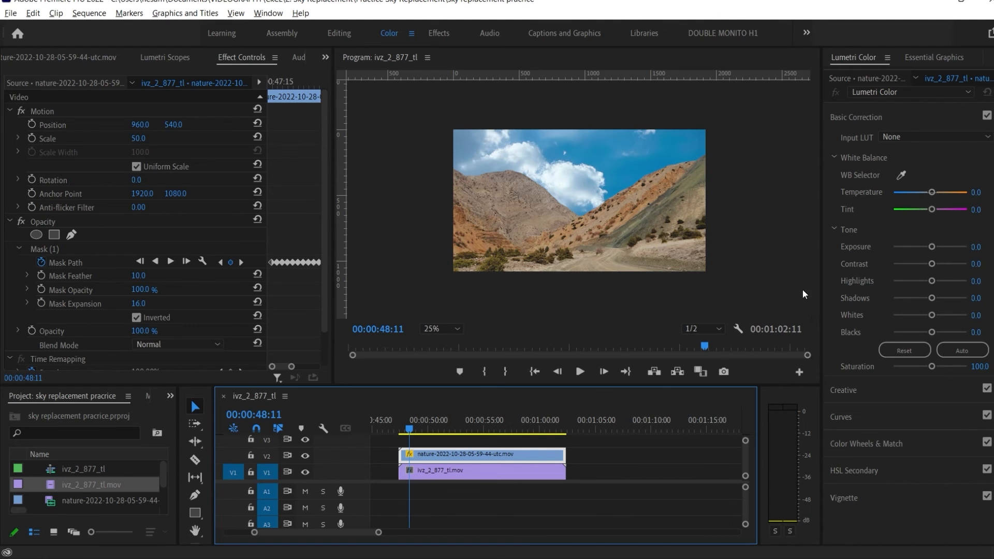
Grade the mountain clip with Temperature -66.4, Exposure 0.5, Contrast 23.9 and Highlights -31.0.
drag(930, 193, 897, 196)
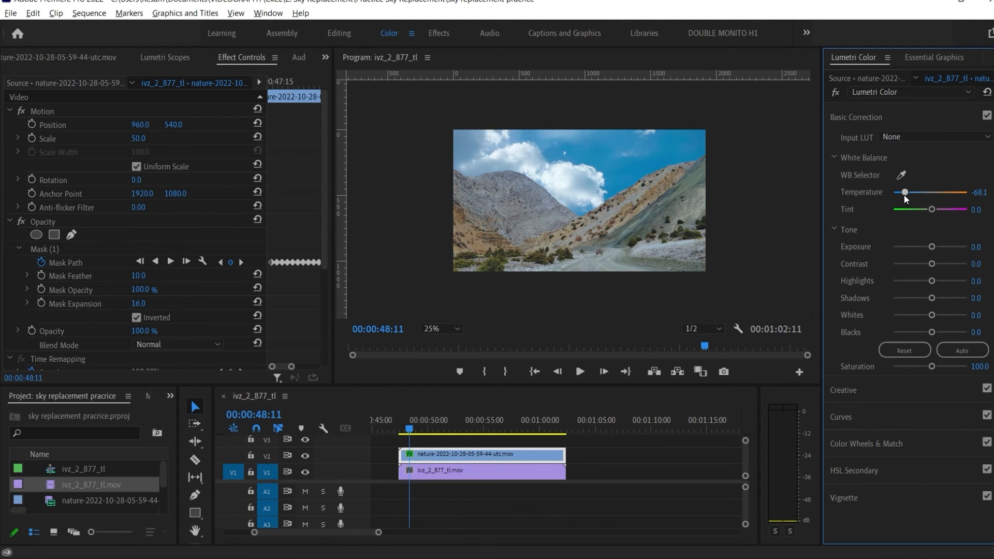
drag(932, 247, 929, 263)
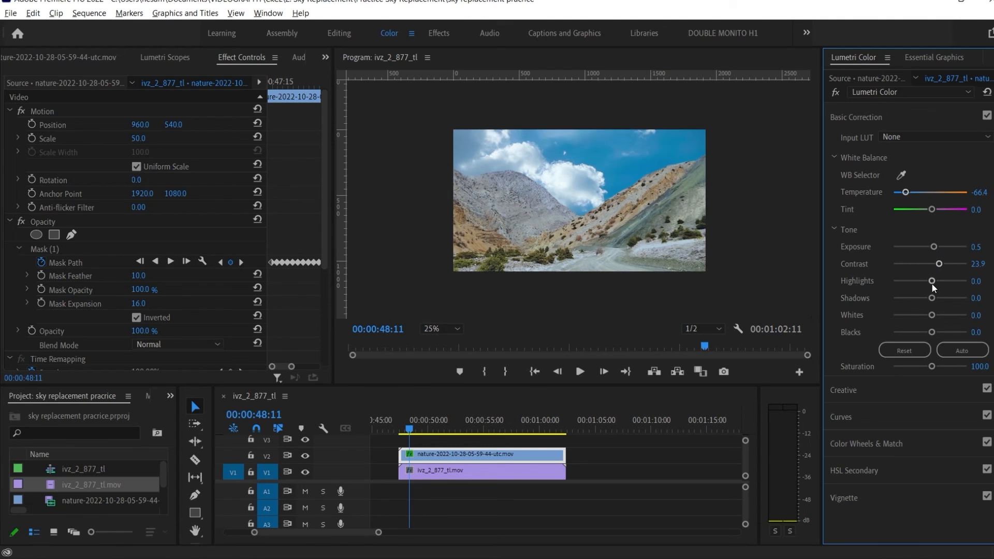
drag(924, 284, 915, 282)
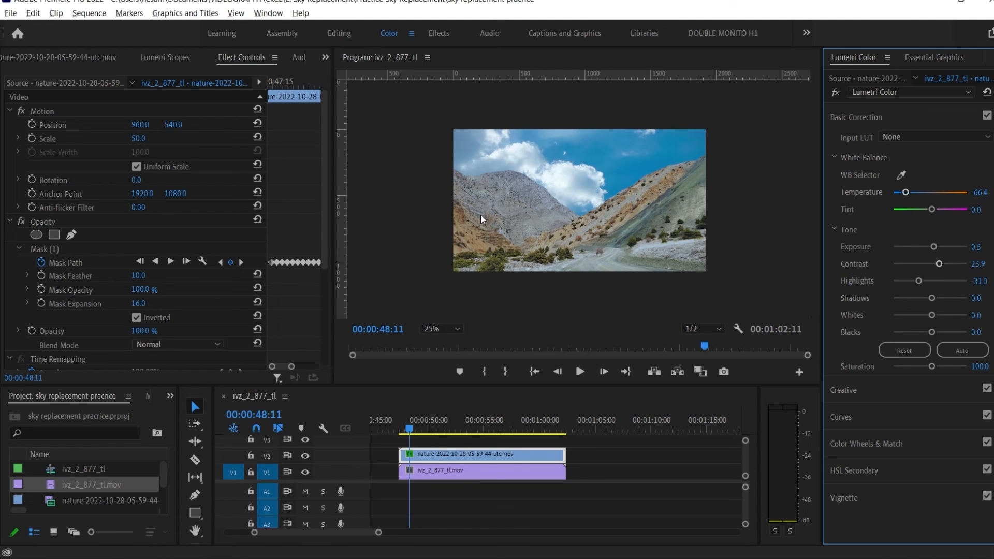